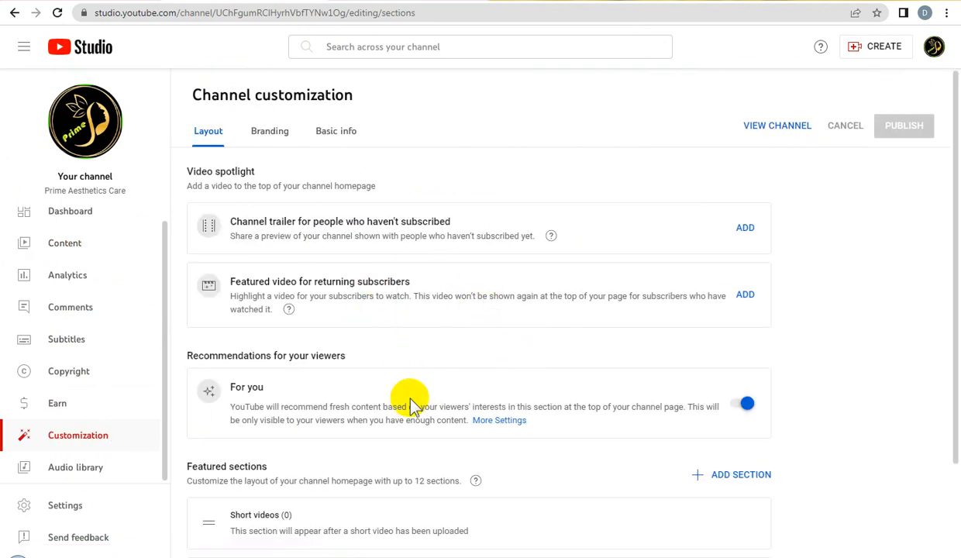
# Step: On Basic info, delete the auto-generated suffix so the handle matches the channel name
pyautogui.click(336, 133)
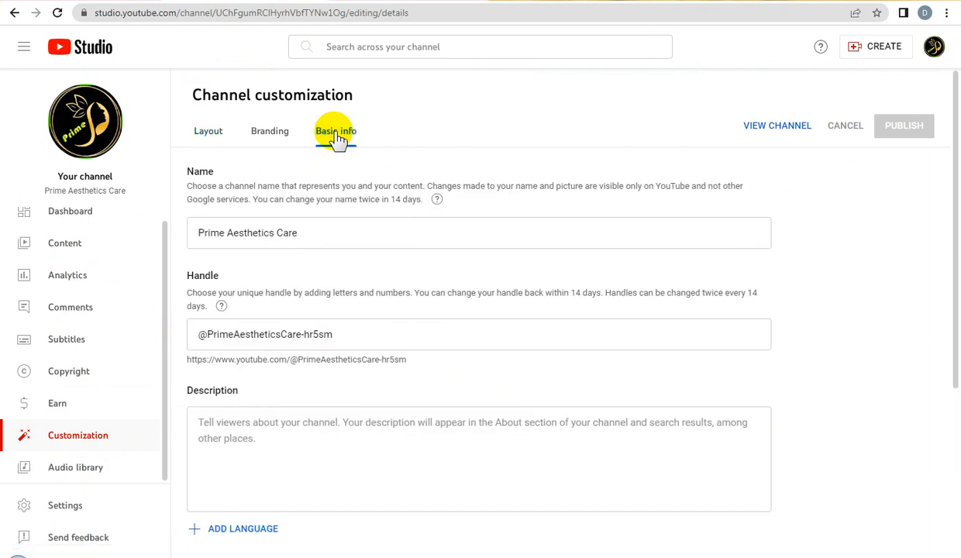
pyautogui.moveTo(298, 334); pyautogui.dragTo(322, 333)
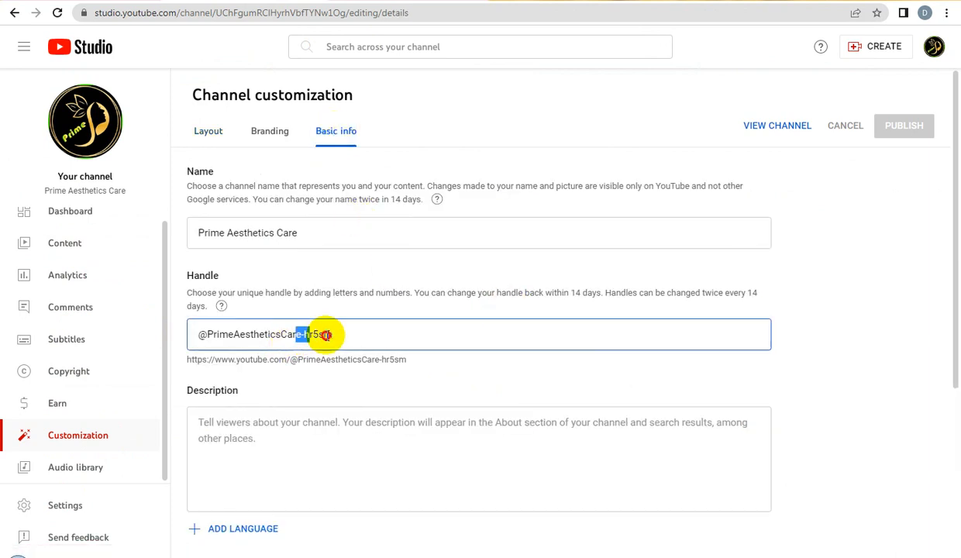
pyautogui.click(304, 334)
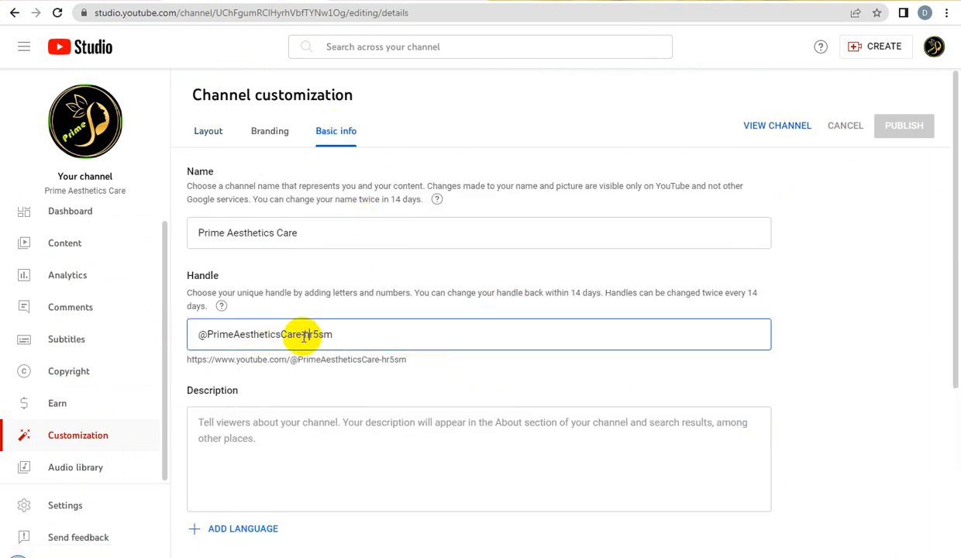
pyautogui.moveTo(302, 336); pyautogui.dragTo(405, 338)
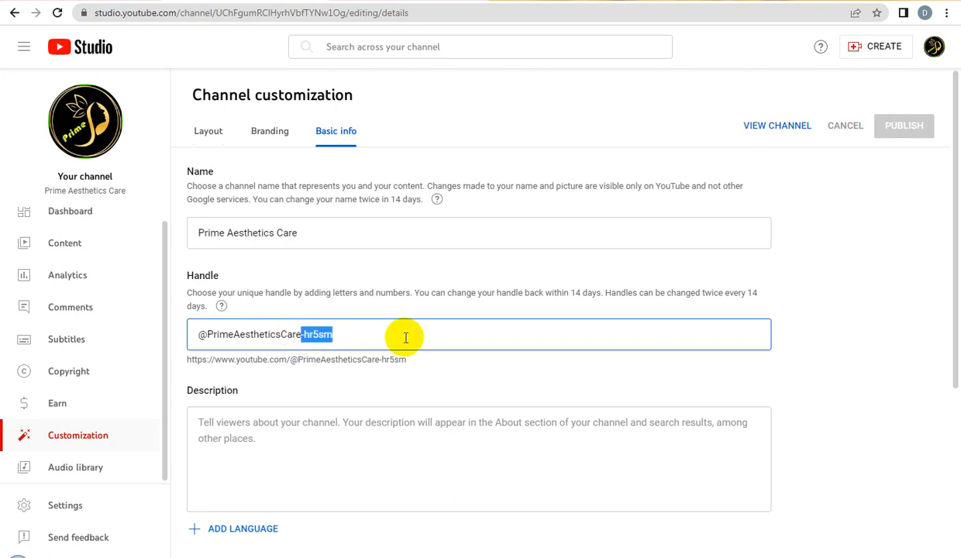
pyautogui.press('BackSpace')
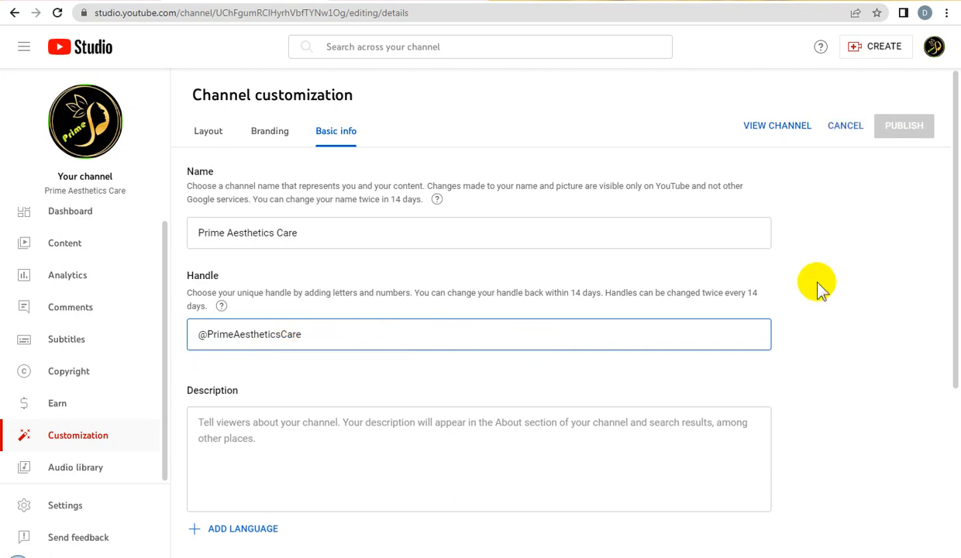
pyautogui.click(852, 285)
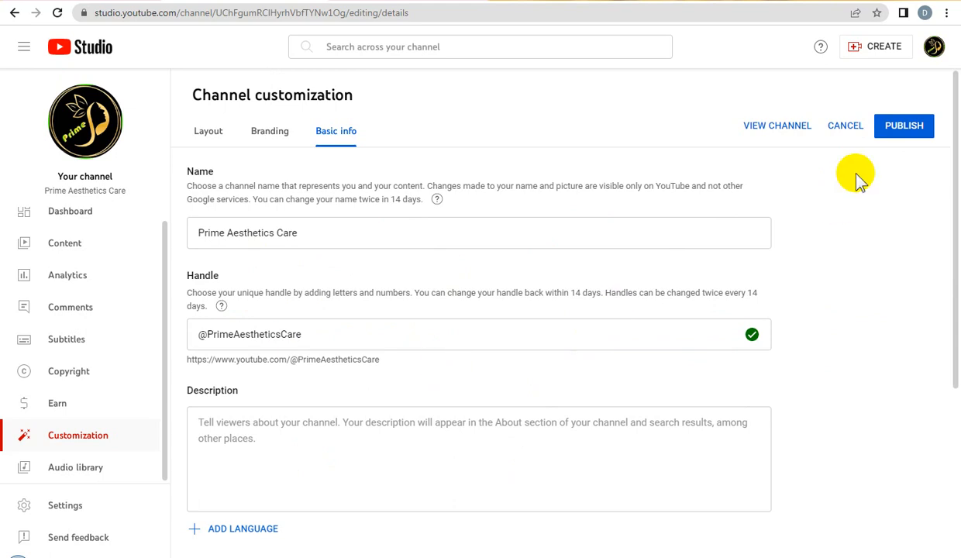
# Step: Publish the shortened handle, then copy the entire upload-default description text
pyautogui.click(905, 130)
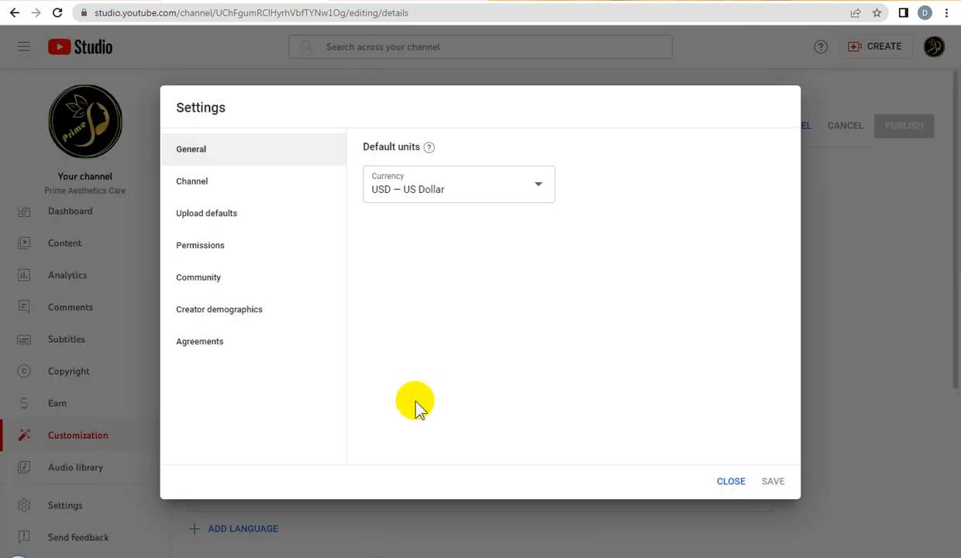
pyautogui.click(223, 221)
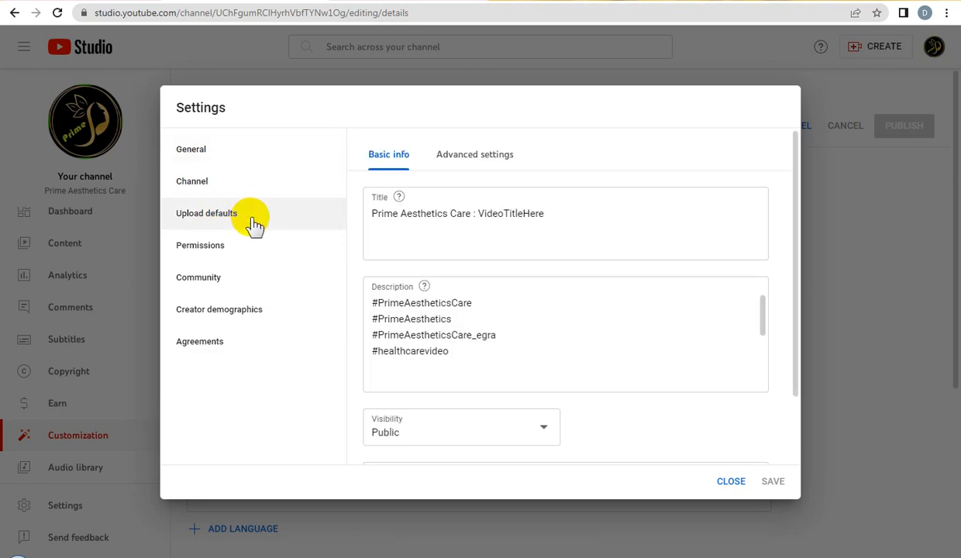
pyautogui.click(447, 319)
pyautogui.hotkey('ctrl', 'a')
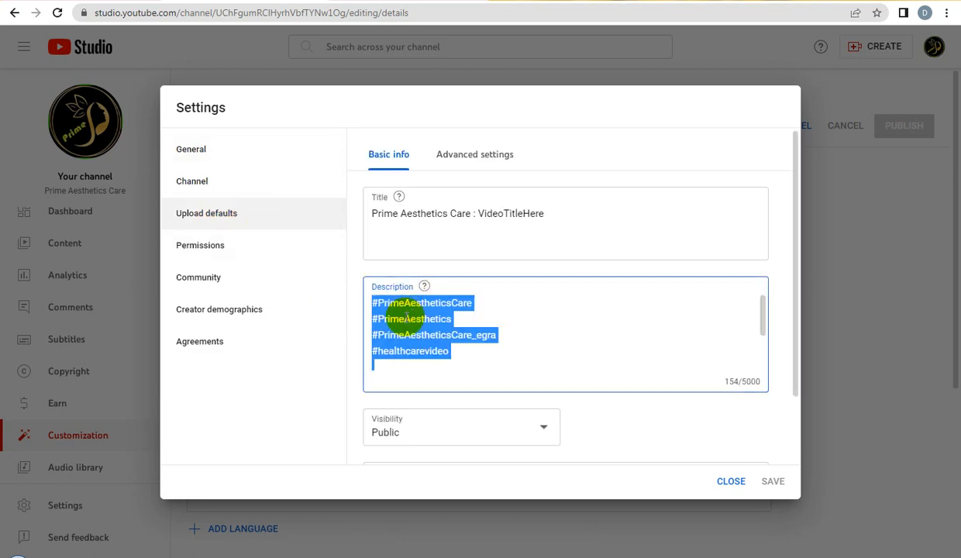
pyautogui.rightClick(406, 319)
pyautogui.click(444, 346)
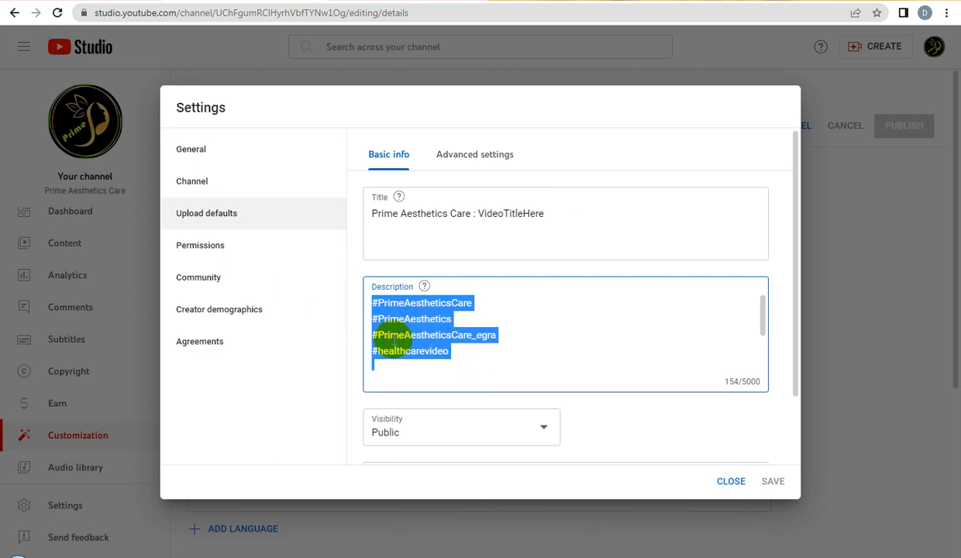
# Step: Paste the copied default description into a blank Notepad draft
pyautogui.click(226, 549)
pyautogui.hotkey('ctrl', 'v')
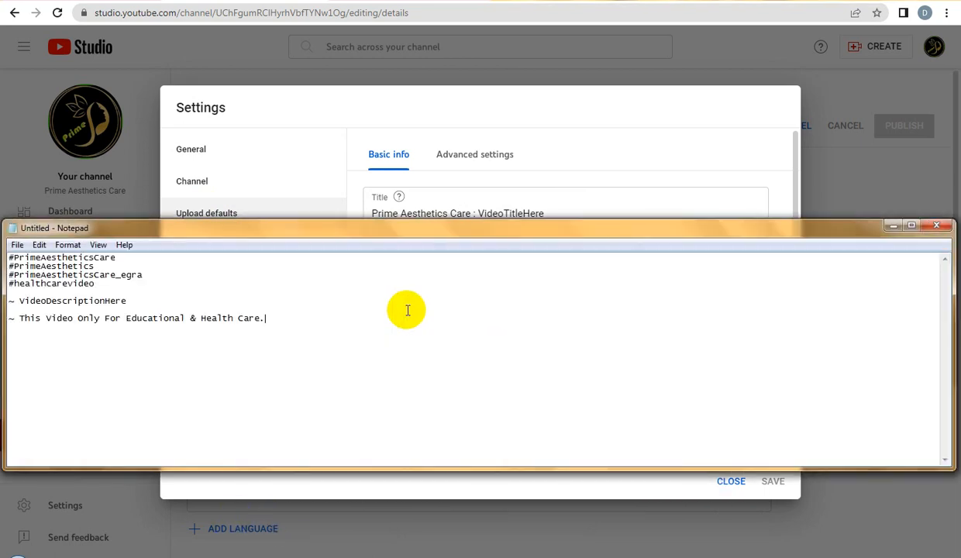
pyautogui.click(504, 101)
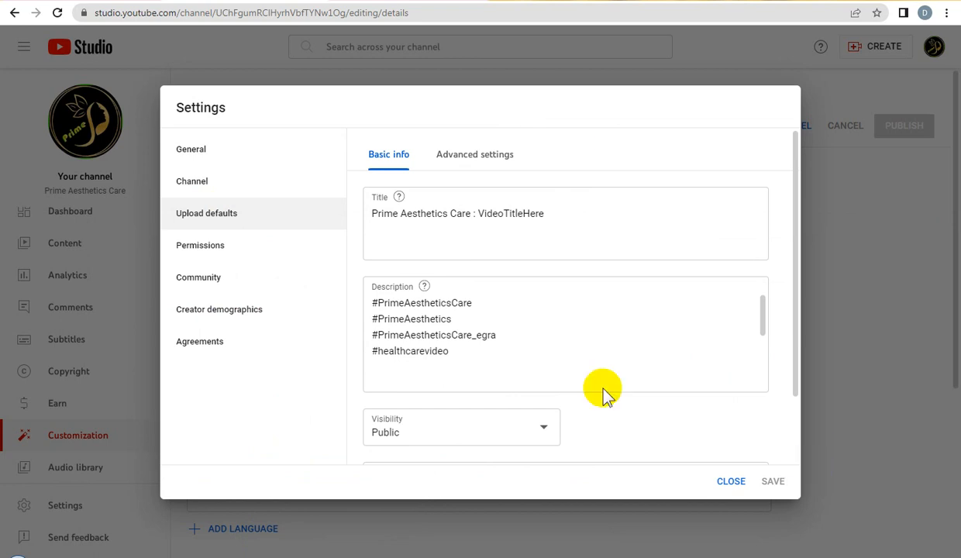
# Step: Copy every channel keyword from Settings > Channel and paste them at the end of the Notepad draft
pyautogui.click(255, 189)
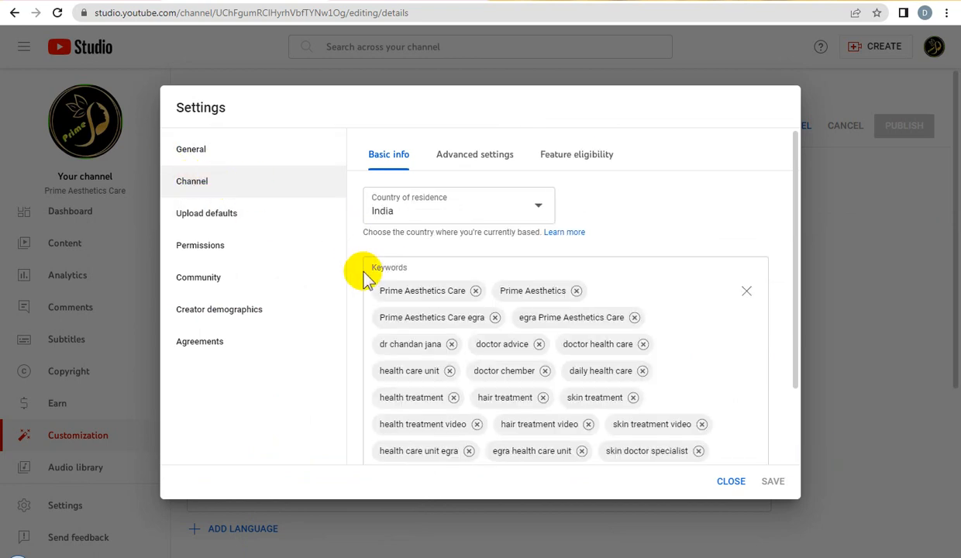
pyautogui.moveTo(364, 291); pyautogui.dragTo(687, 414)
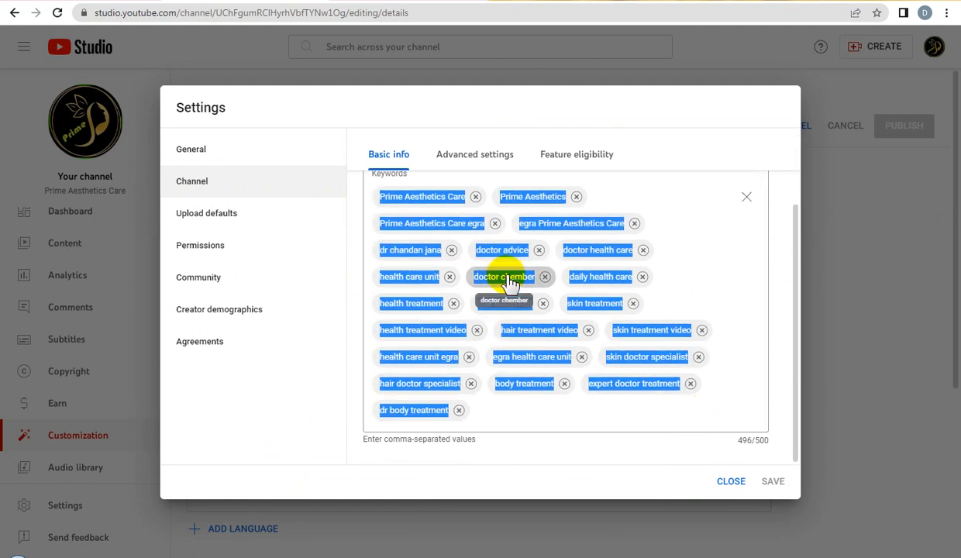
pyautogui.click(252, 557)
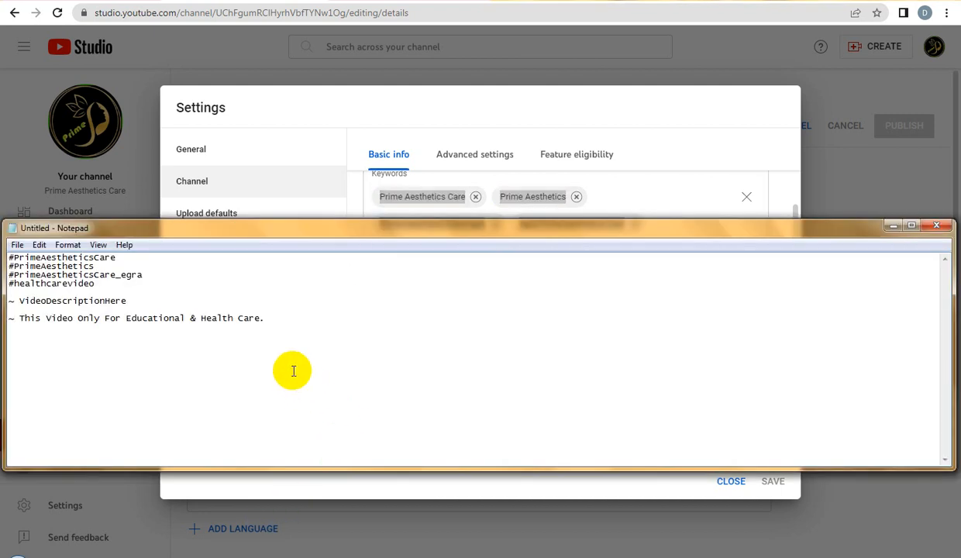
pyautogui.click(300, 332)
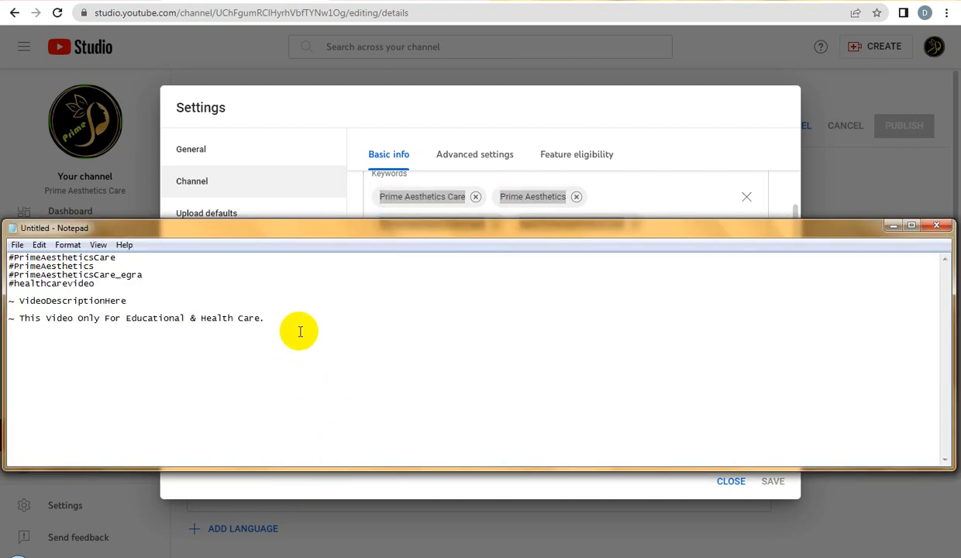
pyautogui.hotkey('ctrl', 'v')
pyautogui.scroll(3, 303, 358)
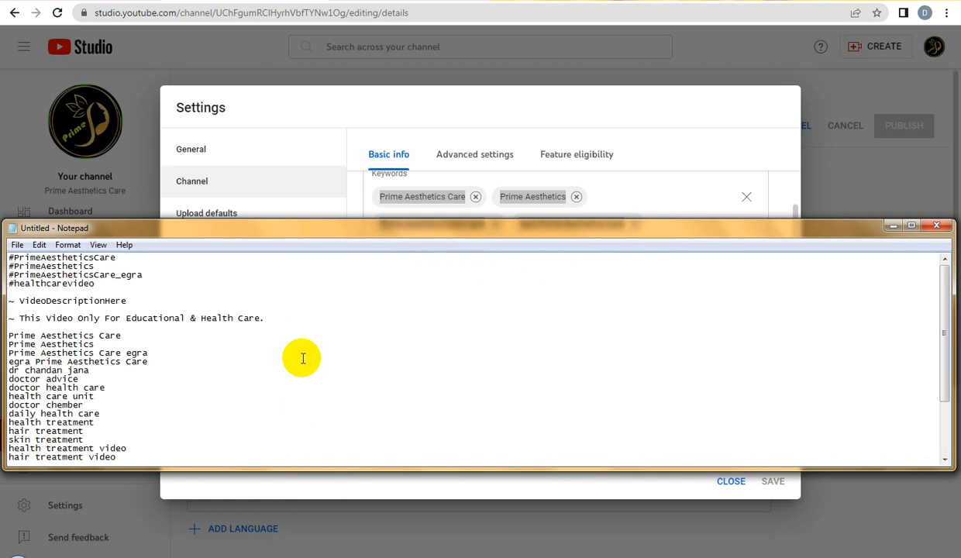
pyautogui.click(232, 1)
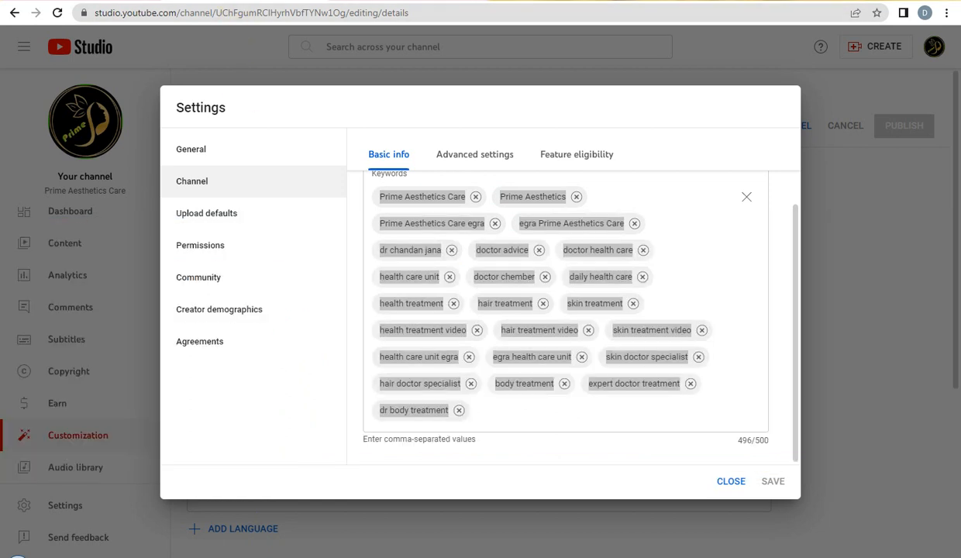
# Step: Close the Settings dialog and move the Notepad draft lower right over the channel page
pyautogui.click(732, 481)
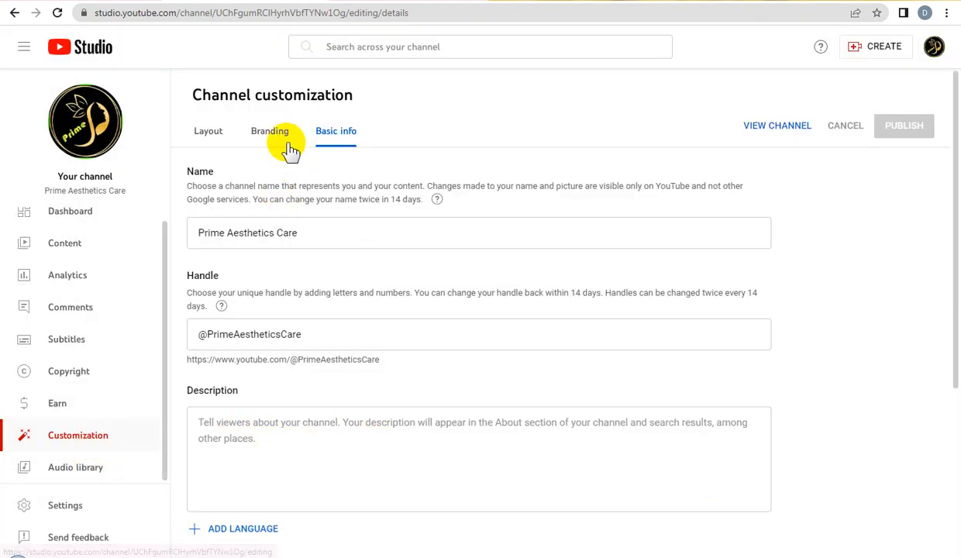
pyautogui.scroll(-3, 389, 420)
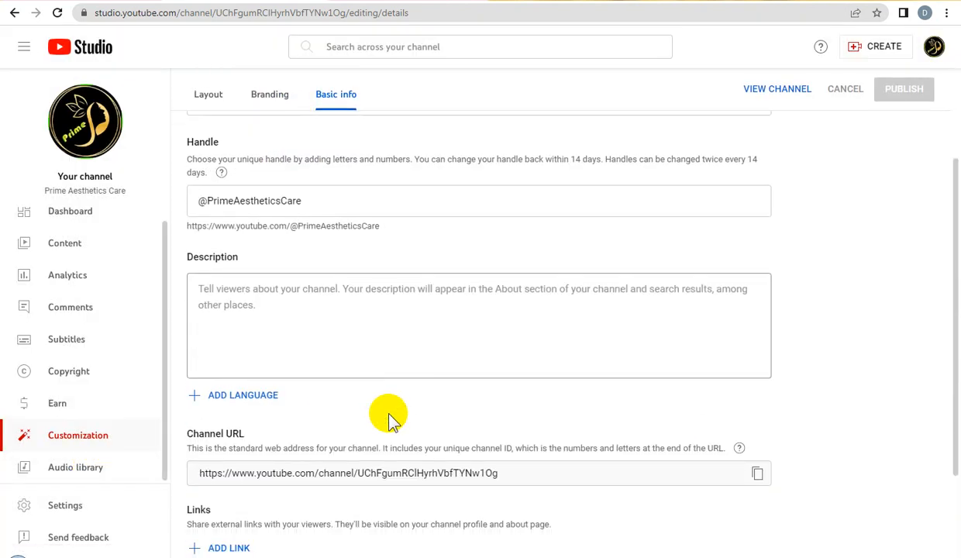
pyautogui.click(235, 557)
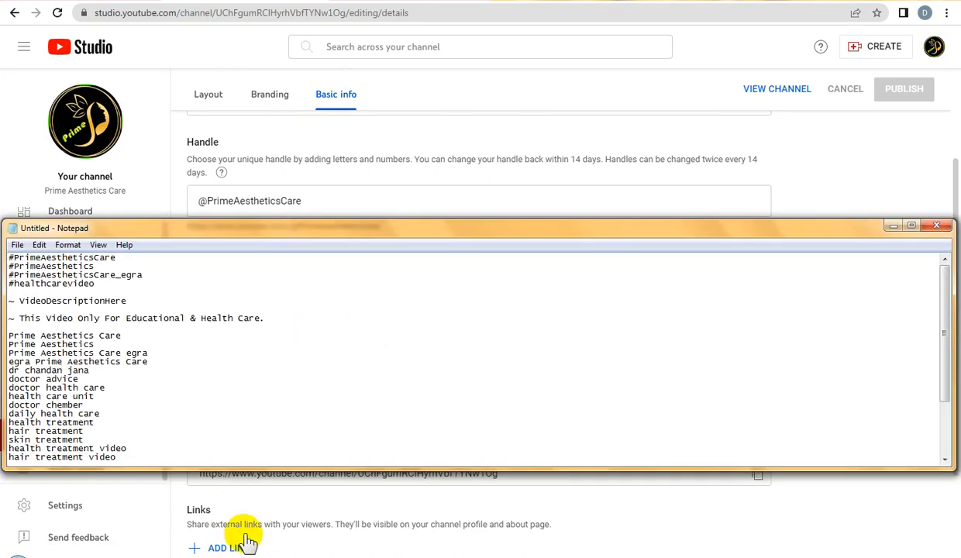
pyautogui.moveTo(253, 235); pyautogui.dragTo(389, 264)
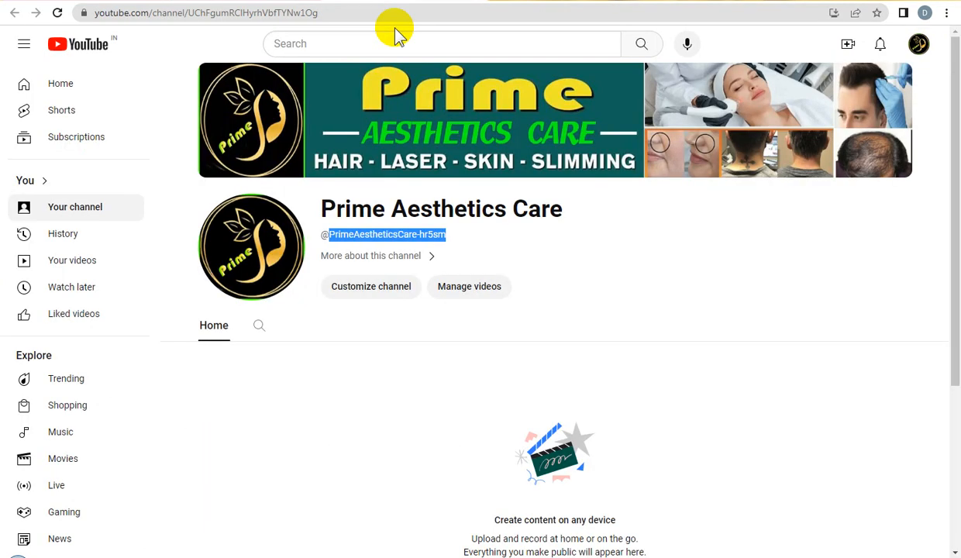
# Step: Copy the channel title 'Prime Aesthetics Care' from the public channel page
pyautogui.tripleClick(422, 208)
pyautogui.rightClick(422, 207)
pyautogui.click(451, 217)
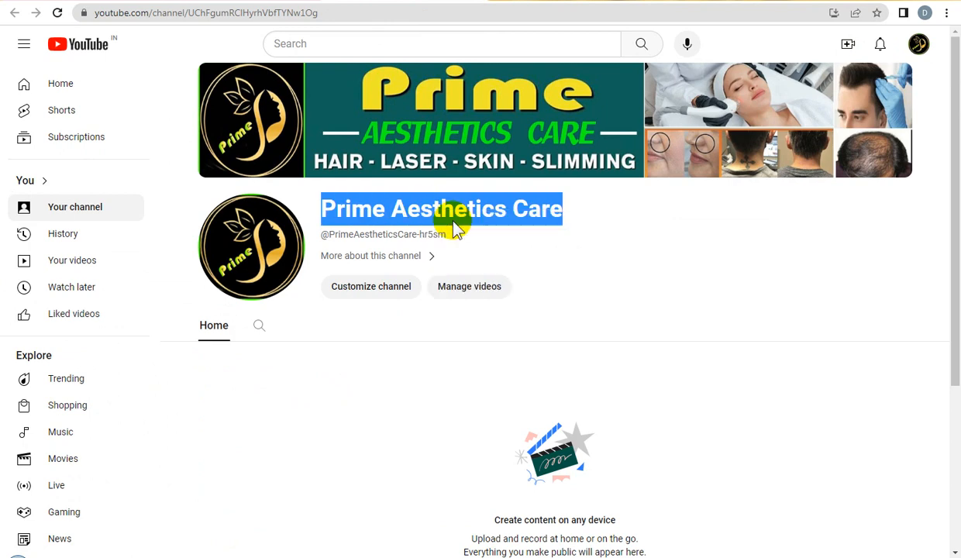
pyautogui.click(239, 556)
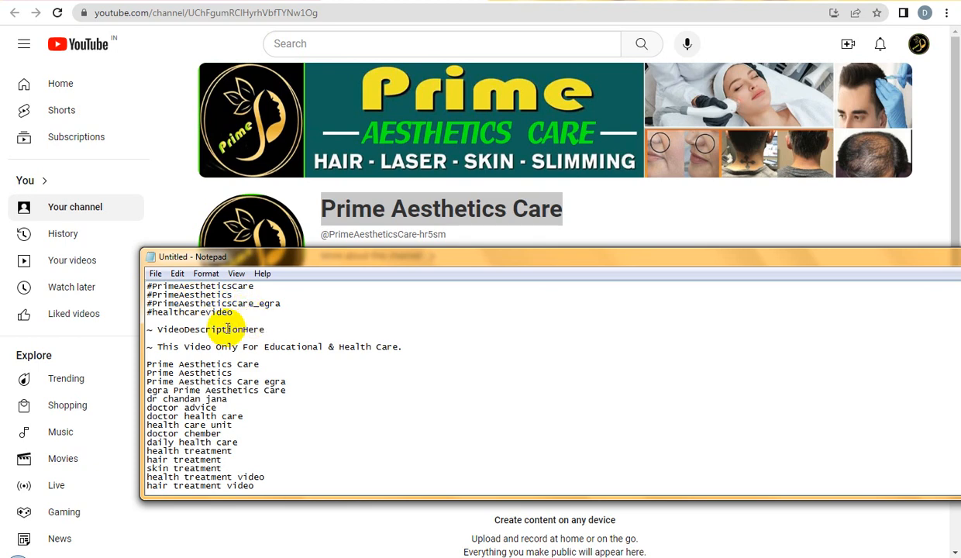
# Step: Replace the VideoDescriptionHere placeholder with 'Welcome To "Prime Aesthetics Care" YouTube Channel'
pyautogui.moveTo(157, 330); pyautogui.dragTo(267, 330)
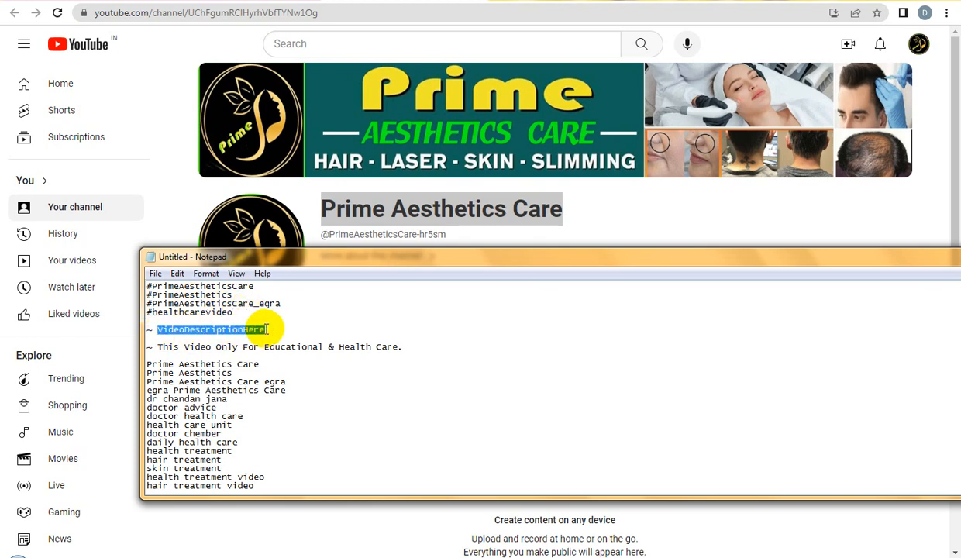
pyautogui.write('E')
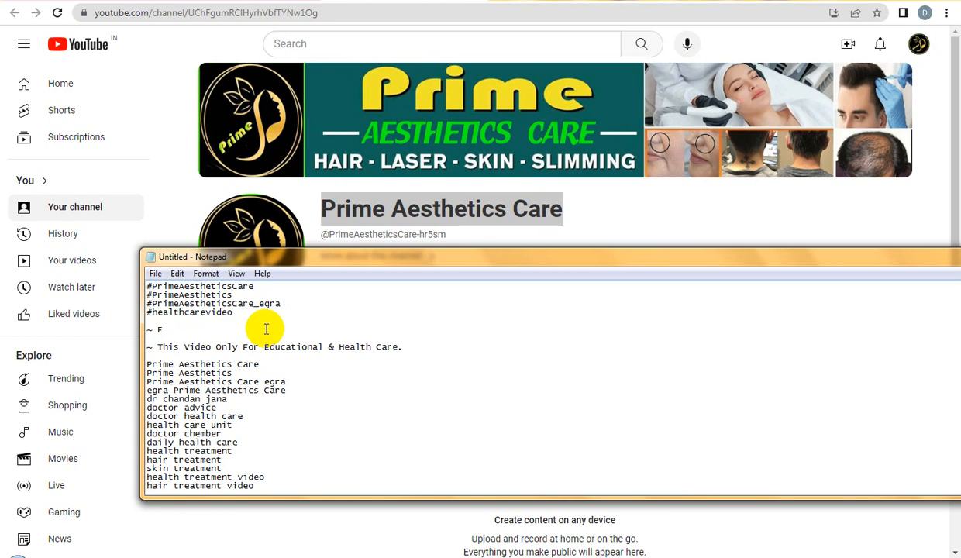
pyautogui.press('BackSpace')
pyautogui.write('Welcome To "')
pyautogui.hotkey('ctrl', 'v')
pyautogui.press('BackSpace')
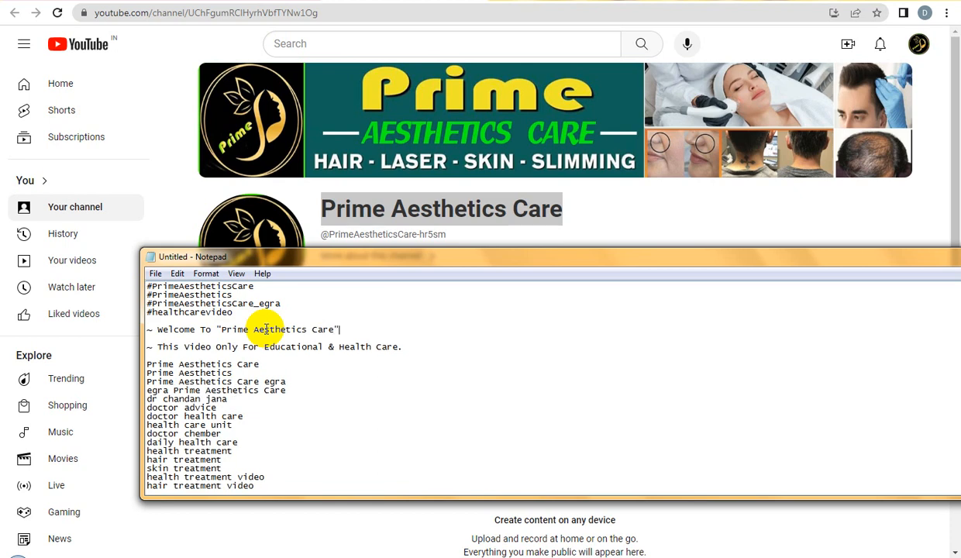
pyautogui.write('" YouTube Channel')
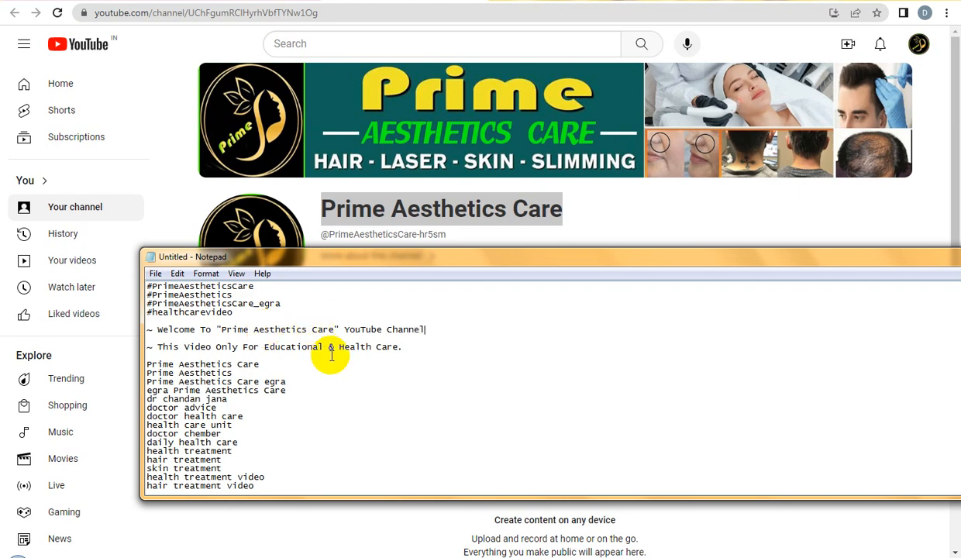
pyautogui.scroll(-3, 335, 356)
pyautogui.scroll(1, 335, 357)
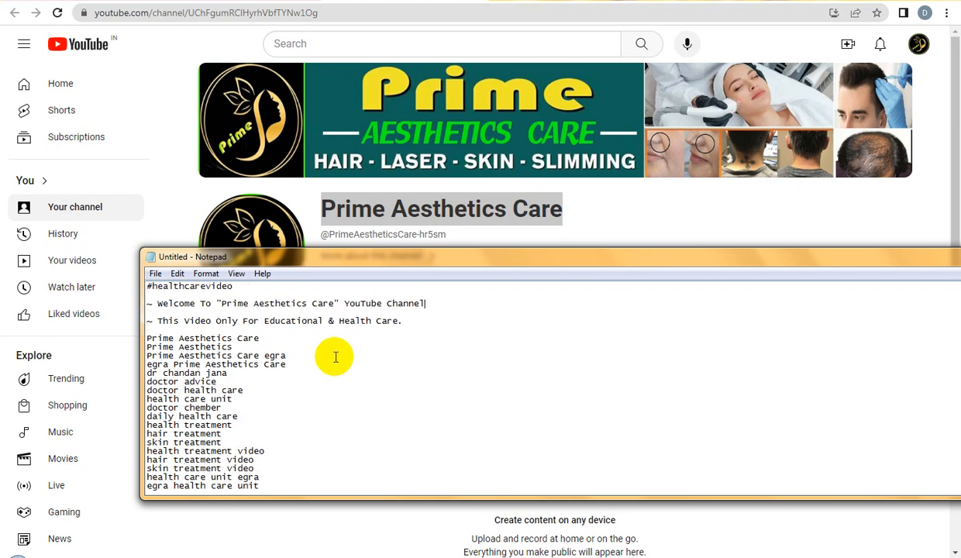
pyautogui.scroll(-2, 208, 350)
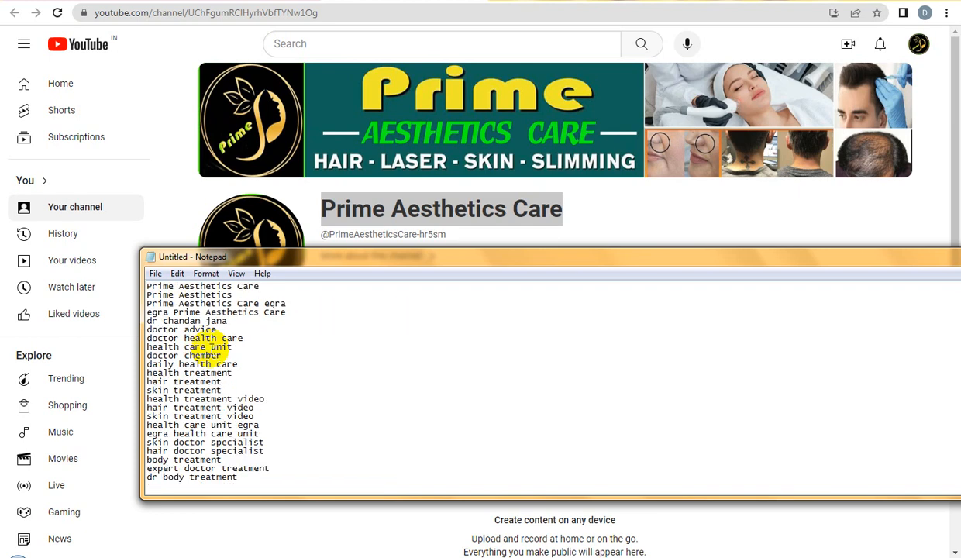
# Step: Copy the whole Notepad draft and go back to the browser's channel settings
pyautogui.hotkey('ctrl', 'a')
pyautogui.rightClick(200, 352)
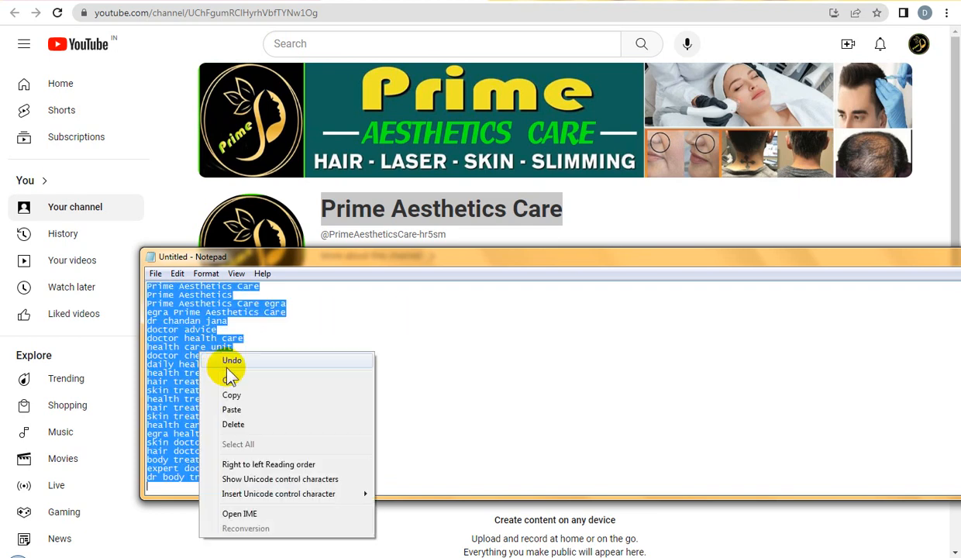
pyautogui.click(231, 395)
pyautogui.click(175, 164)
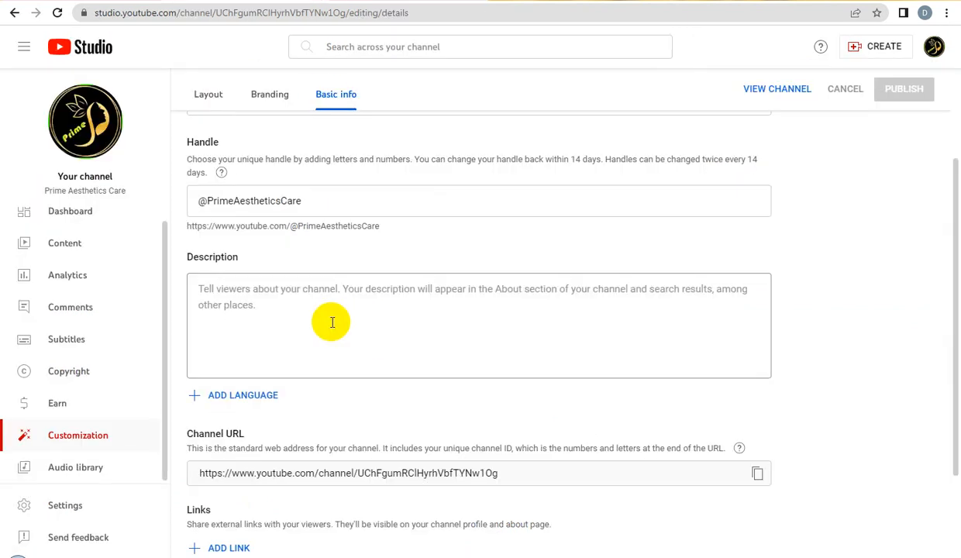
# Step: Paste the hashtags, welcome line and keyword list into the empty channel Description box
pyautogui.click(278, 307)
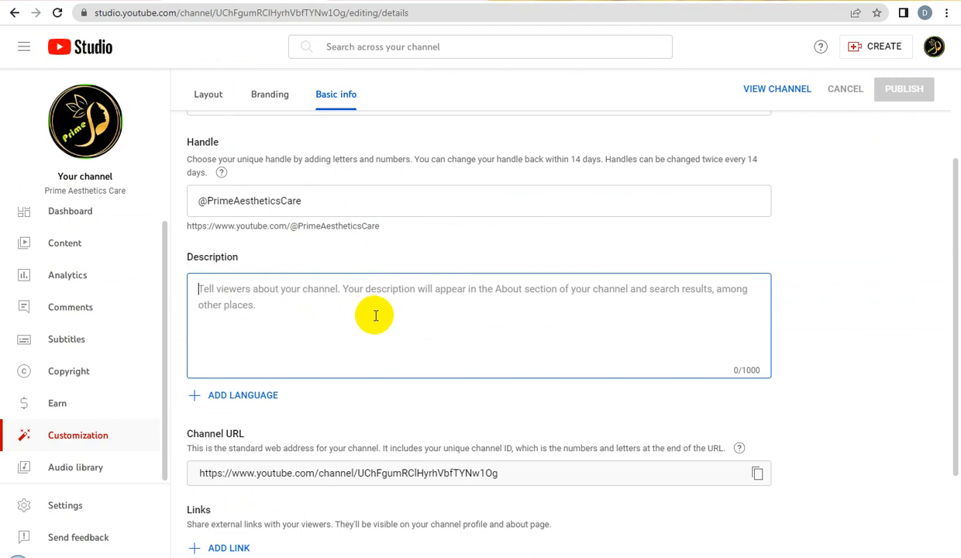
pyautogui.hotkey('ctrl', 'v')
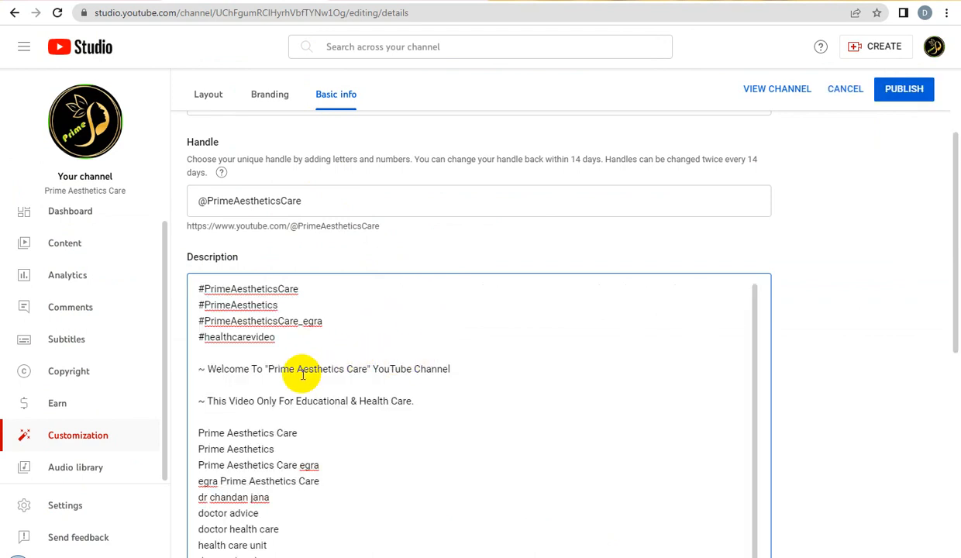
pyautogui.scroll(-2, 318, 364)
pyautogui.scroll(1, 320, 365)
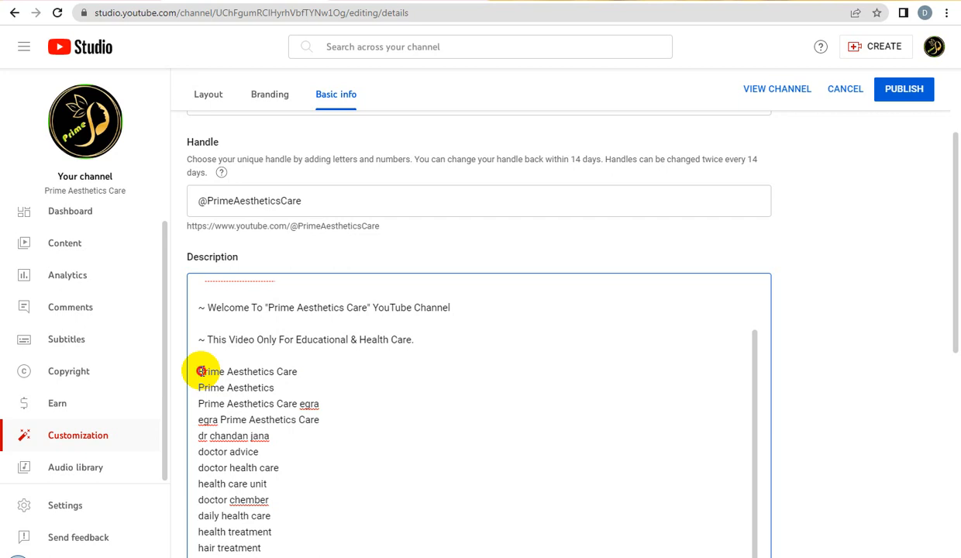
# Step: Number the first keyword lines of the description 1 through 9
pyautogui.click(200, 372)
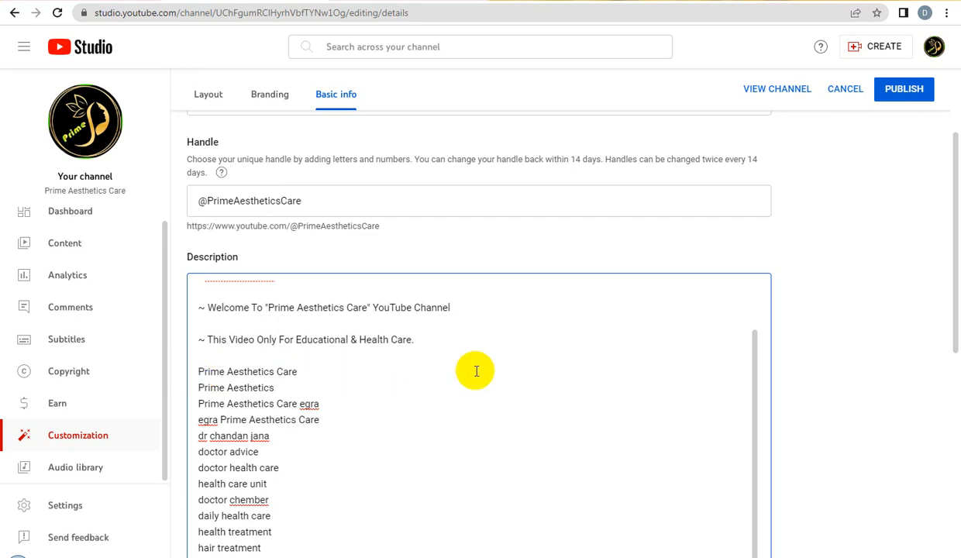
pyautogui.write('1.')
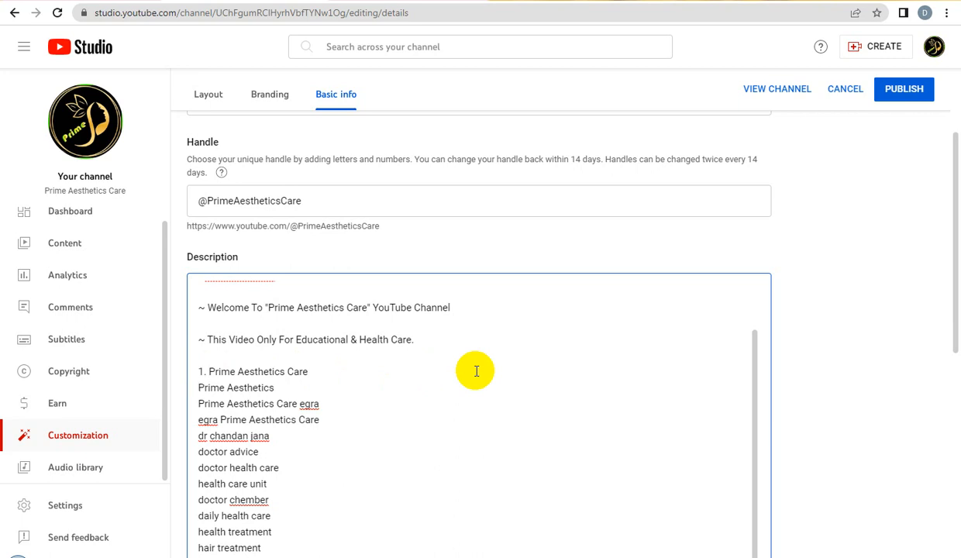
pyautogui.press('Down')
pyautogui.press('Home')
pyautogui.write('2.')
pyautogui.press('Down')
pyautogui.press('Home')
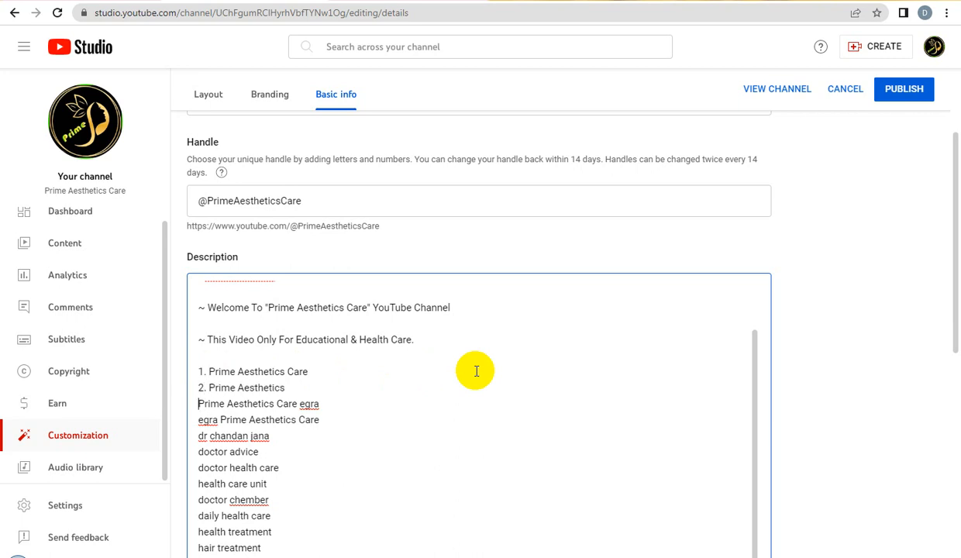
pyautogui.write('3.')
pyautogui.press('Down')
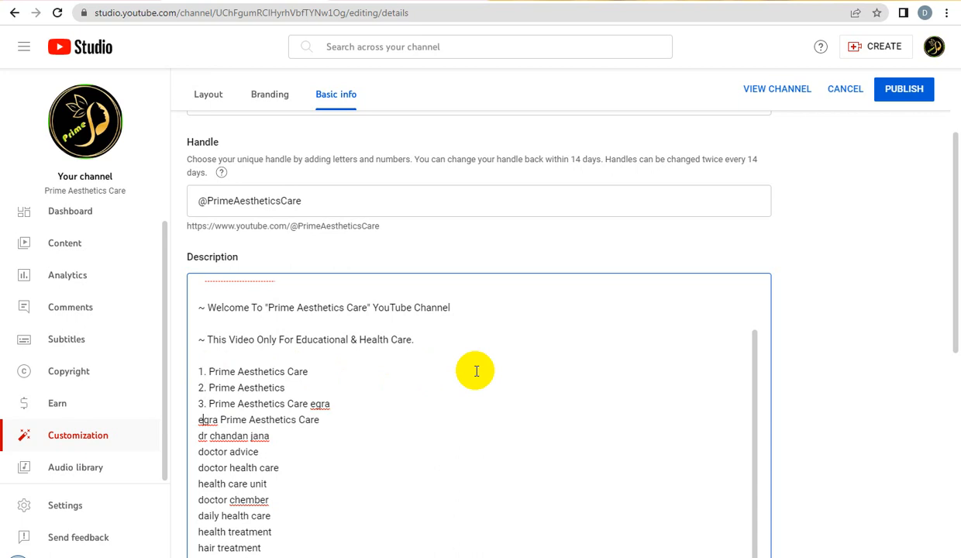
pyautogui.press('Home')
pyautogui.write('4.')
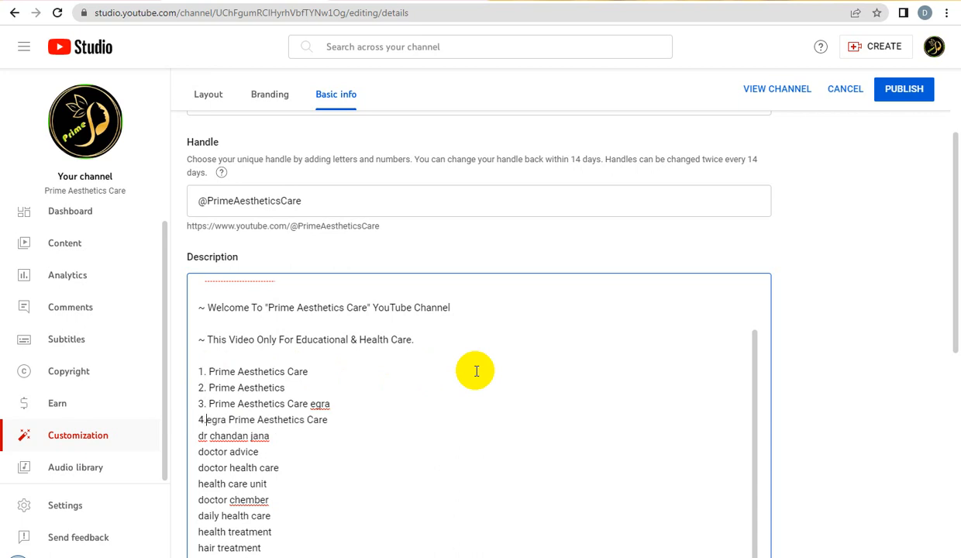
pyautogui.press('Down')
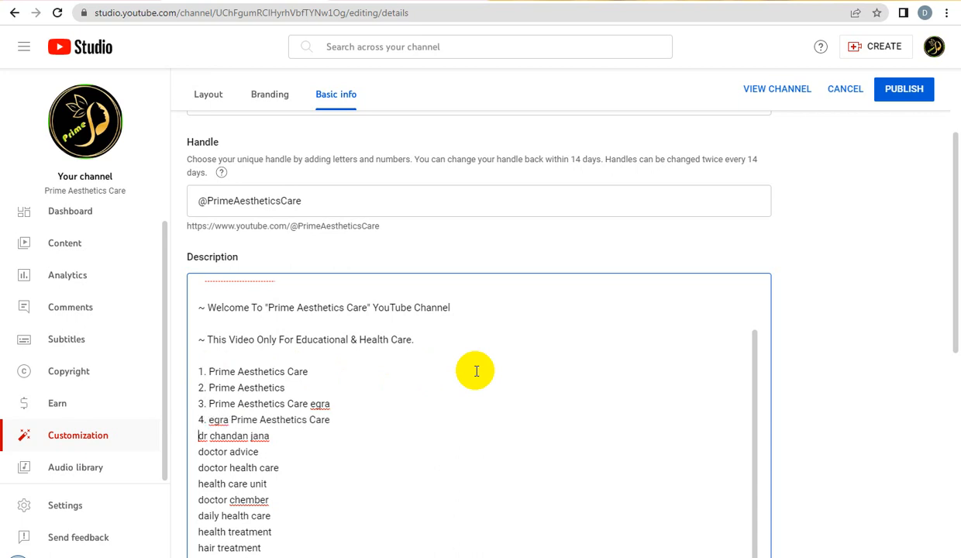
pyautogui.press('Home')
pyautogui.write('5. ')
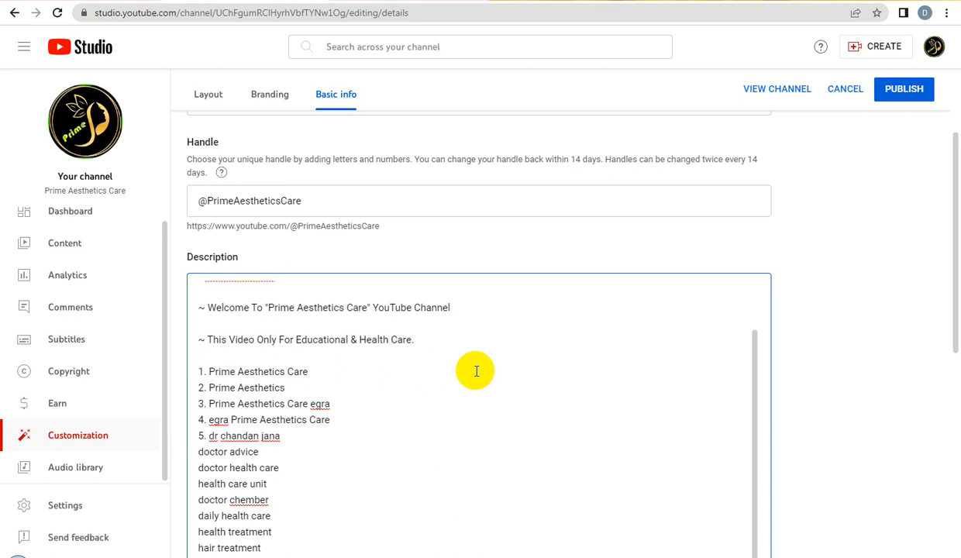
pyautogui.write('6.')
pyautogui.press('Down')
pyautogui.press('Home')
pyautogui.write('7. ')
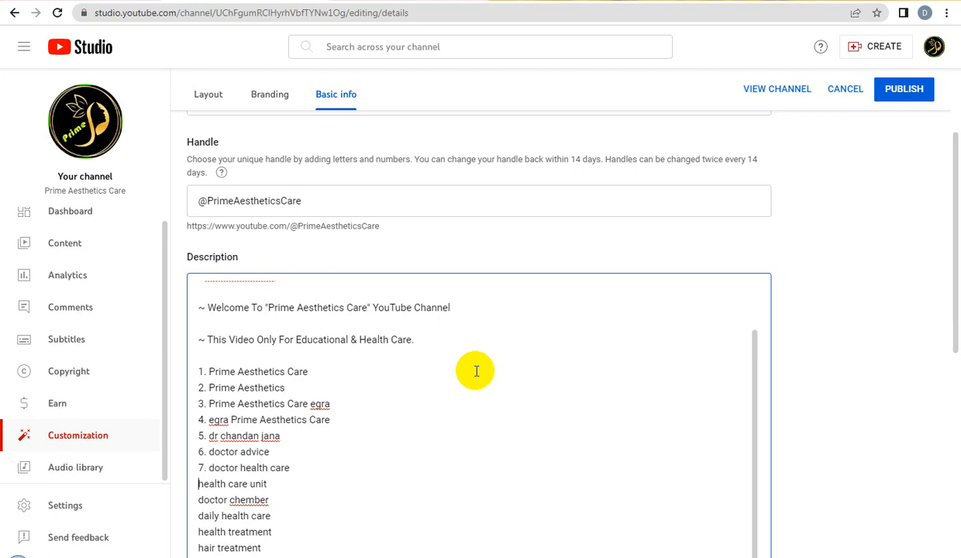
pyautogui.write('8.')
pyautogui.write('9.')
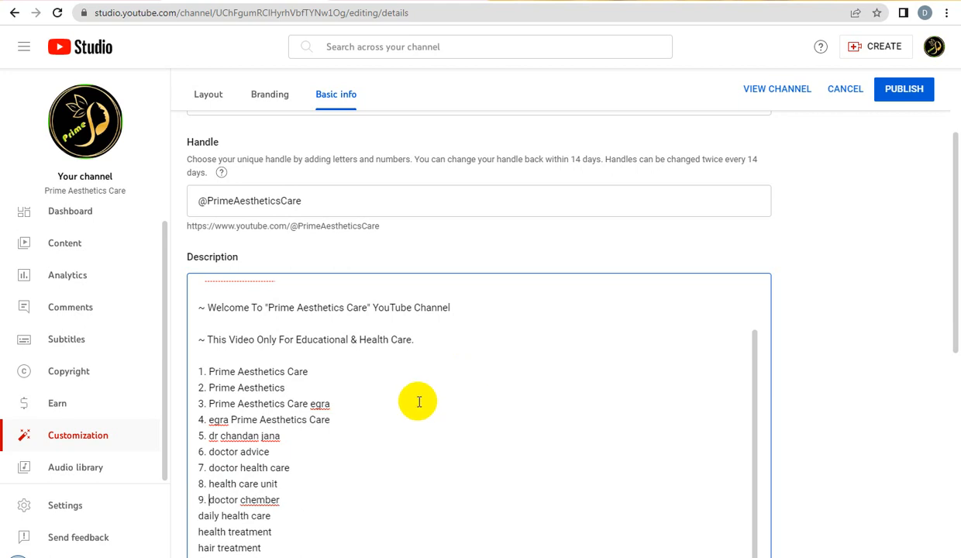
pyautogui.scroll(-1, 476, 372)
# Step: Number keyword lines 10 through 16, leaving the word 'chember' unchanged
pyautogui.rightClick(271, 435)
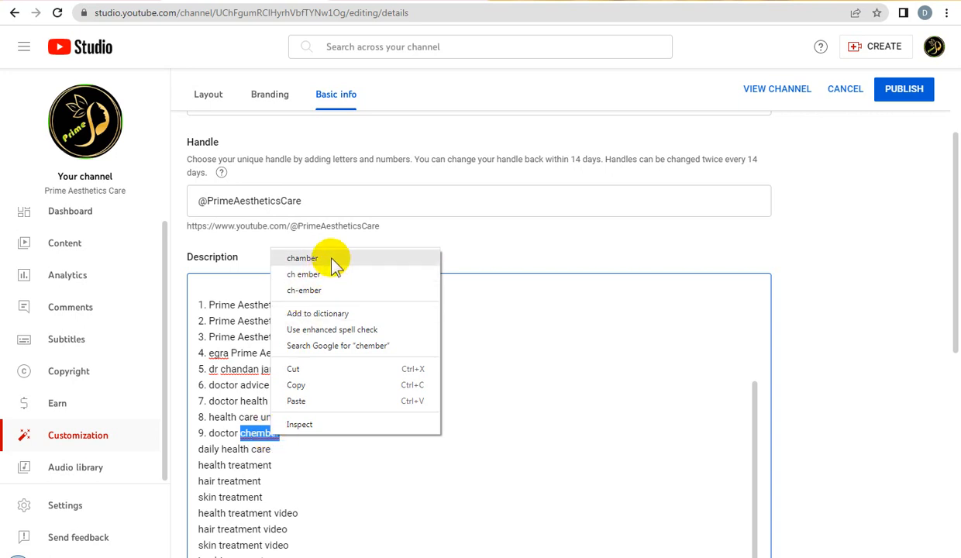
pyautogui.click(305, 464)
pyautogui.click(203, 452)
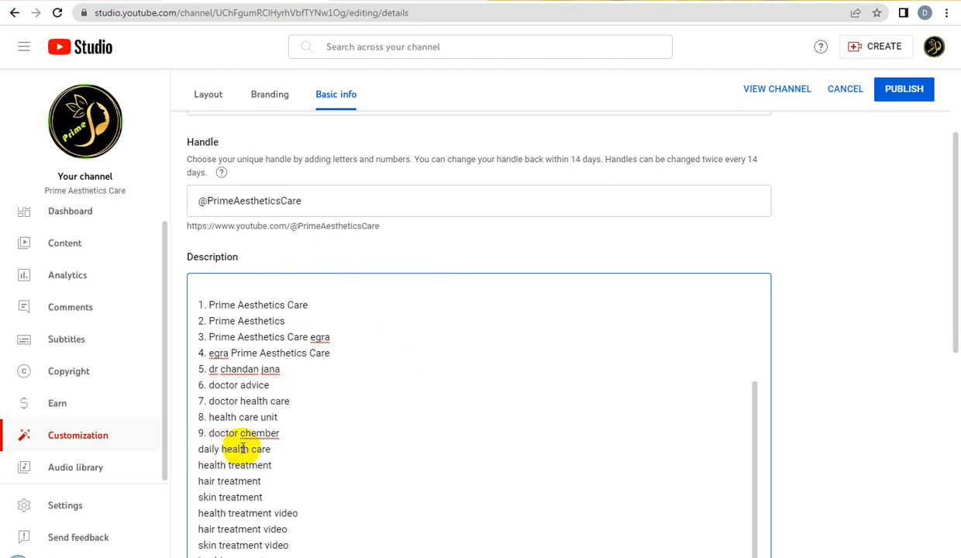
pyautogui.write('10. ')
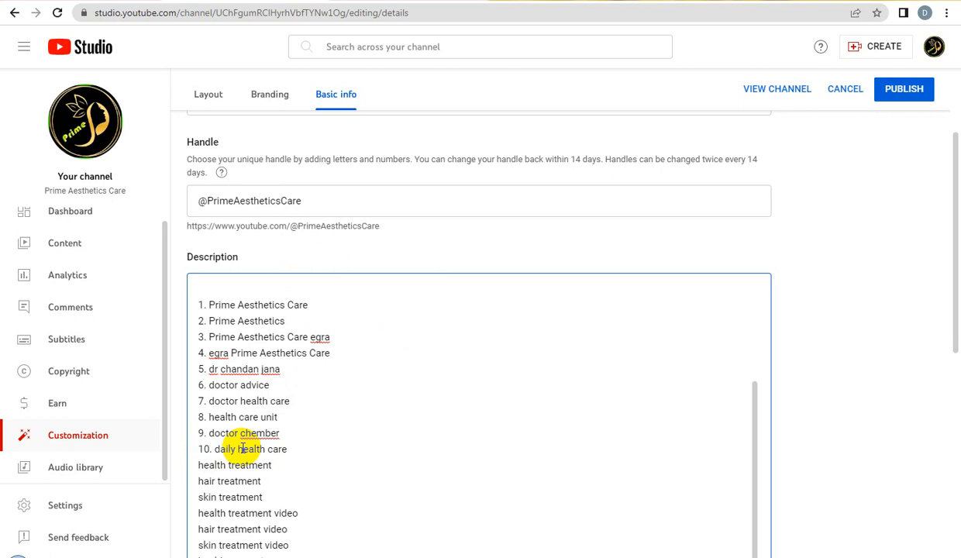
pyautogui.write('11')
pyautogui.write('.')
pyautogui.press('Down')
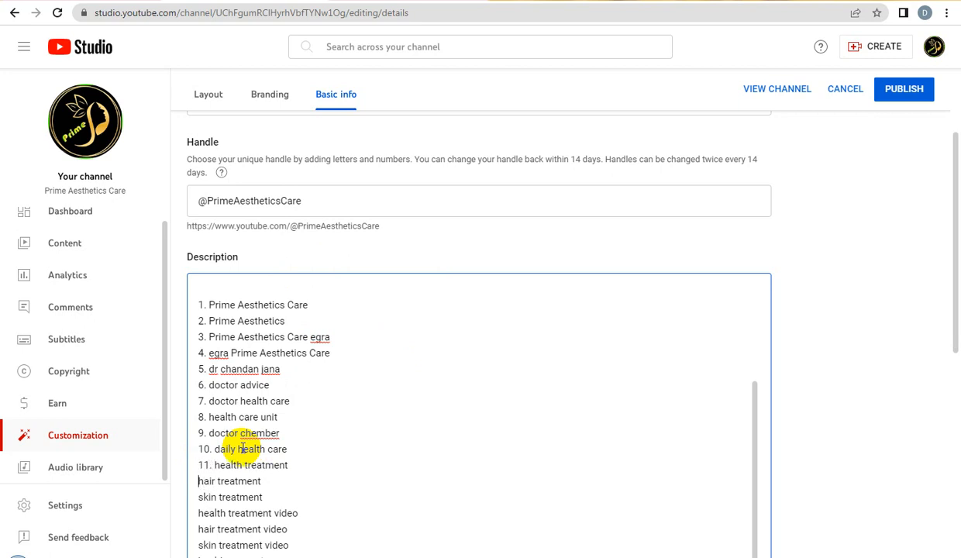
pyautogui.write('12.')
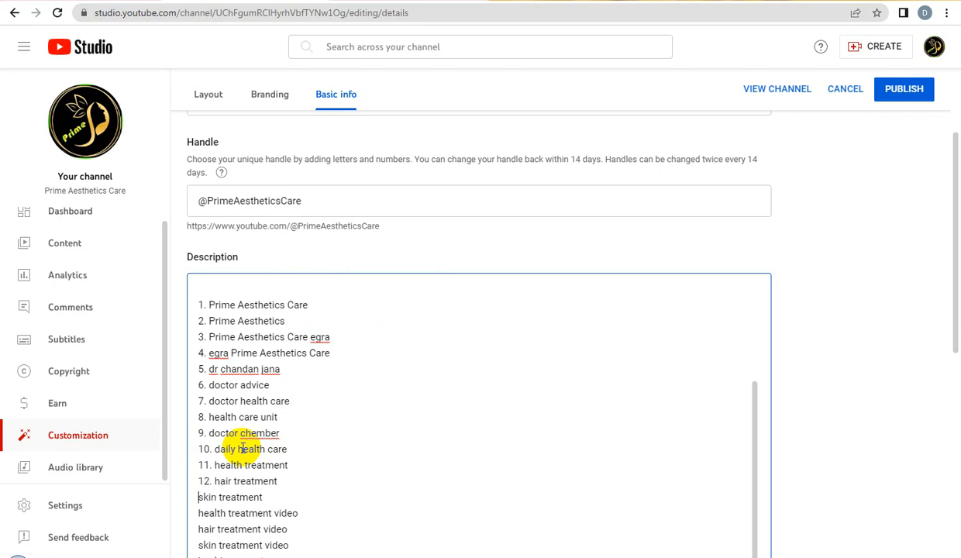
pyautogui.press('Down')
pyautogui.press('Home')
pyautogui.write('13. ')
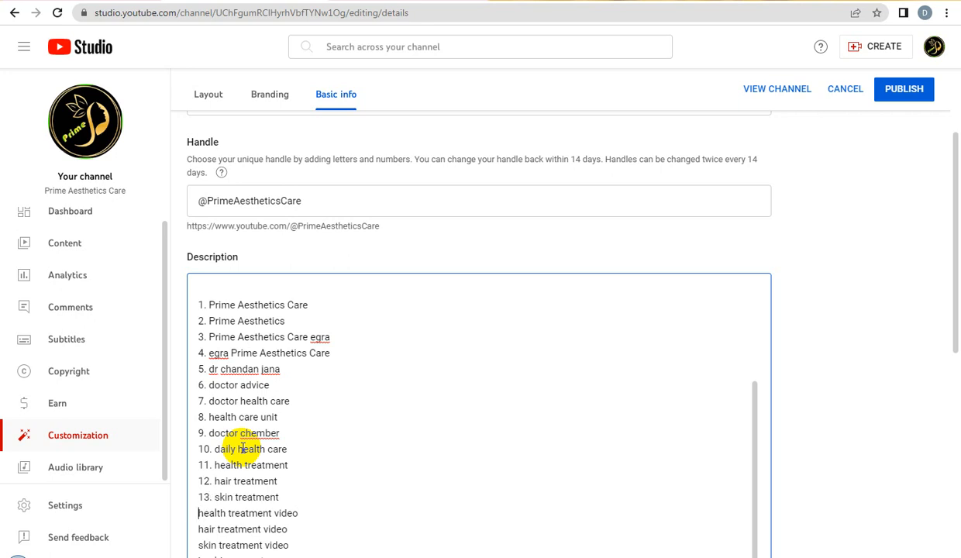
pyautogui.write('14.')
pyautogui.press('Down')
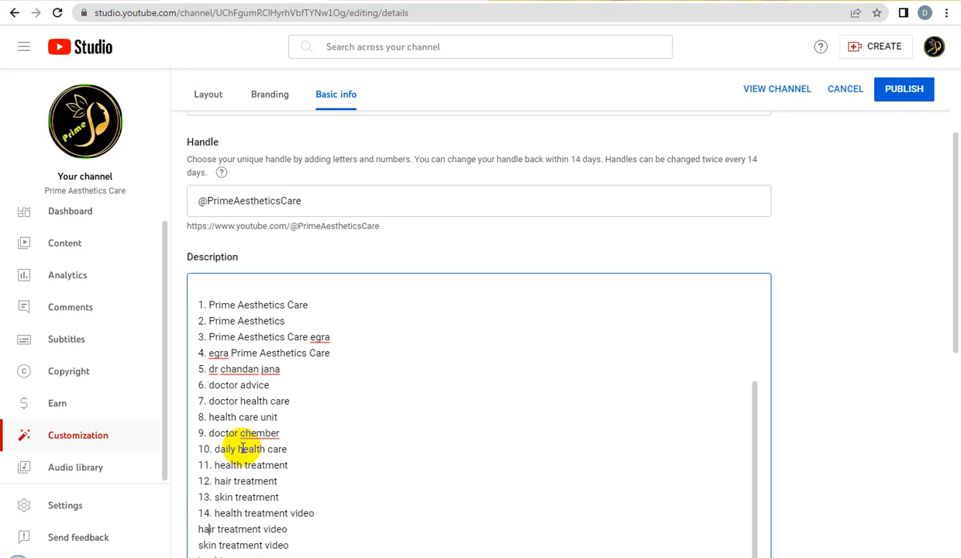
pyautogui.press('Home')
pyautogui.write('15.')
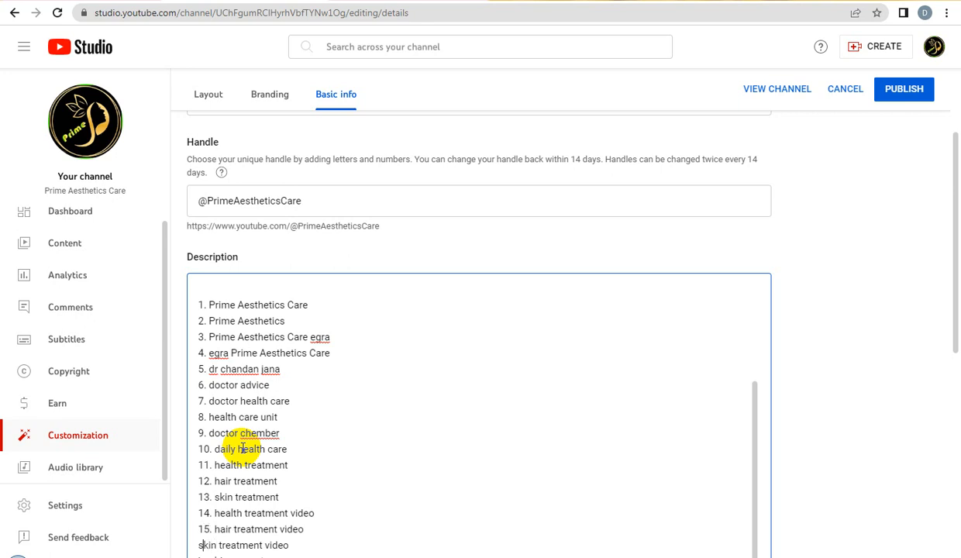
pyautogui.write('16.')
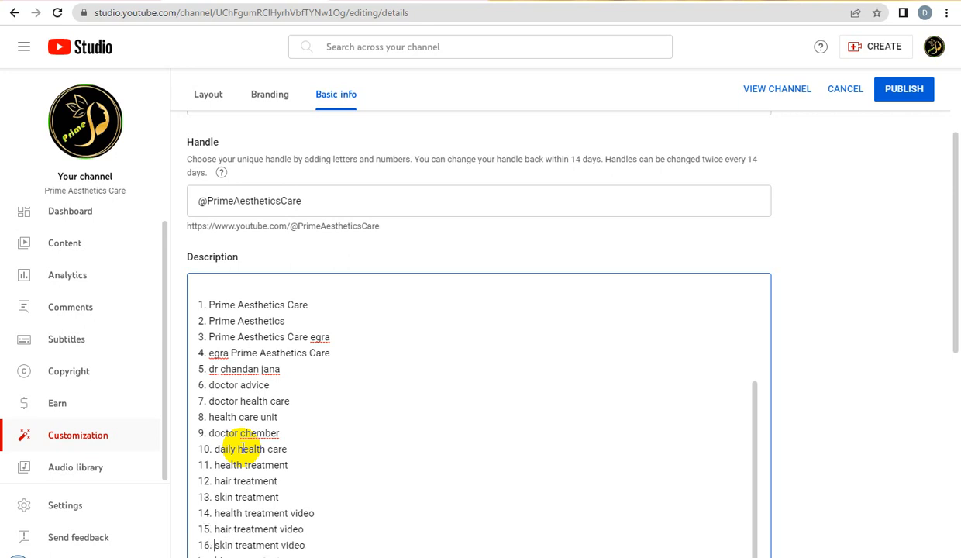
pyautogui.scroll(-3, 296, 421)
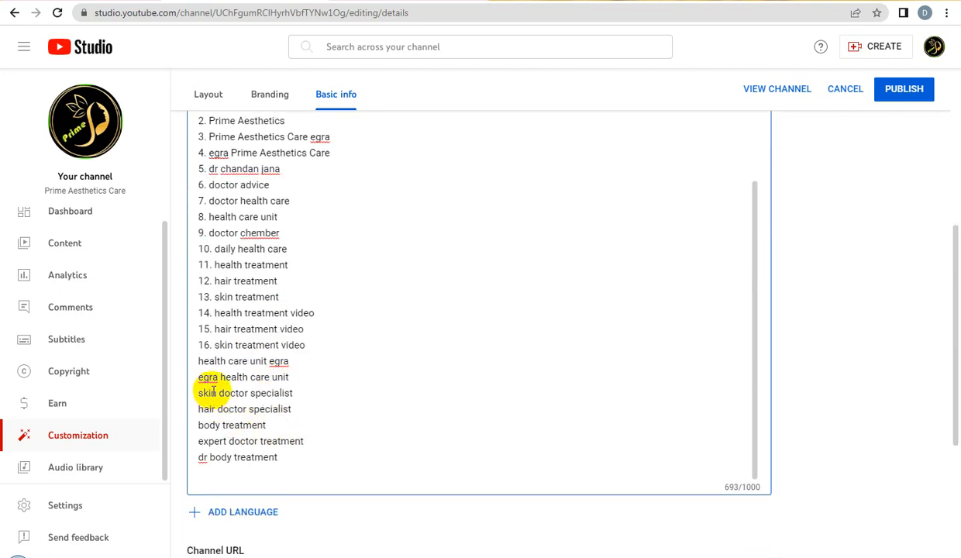
# Step: Number the remaining keyword lines 17 through 23, ending with 'dr body treatment'
pyautogui.press('Down')
pyautogui.press('Left')
pyautogui.press('Left')
pyautogui.press('Left')
pyautogui.write('17.')
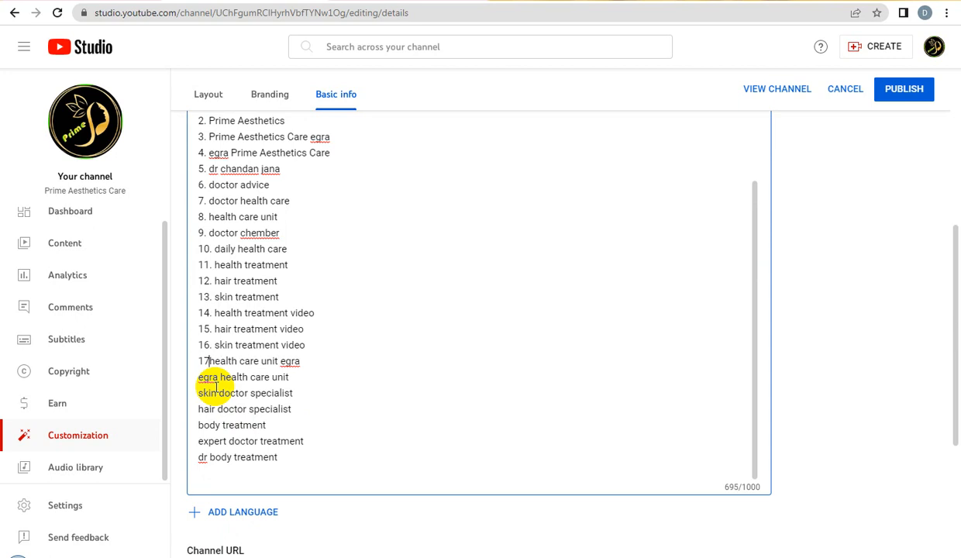
pyautogui.press('Left')
pyautogui.press('Left')
pyautogui.press('Left')
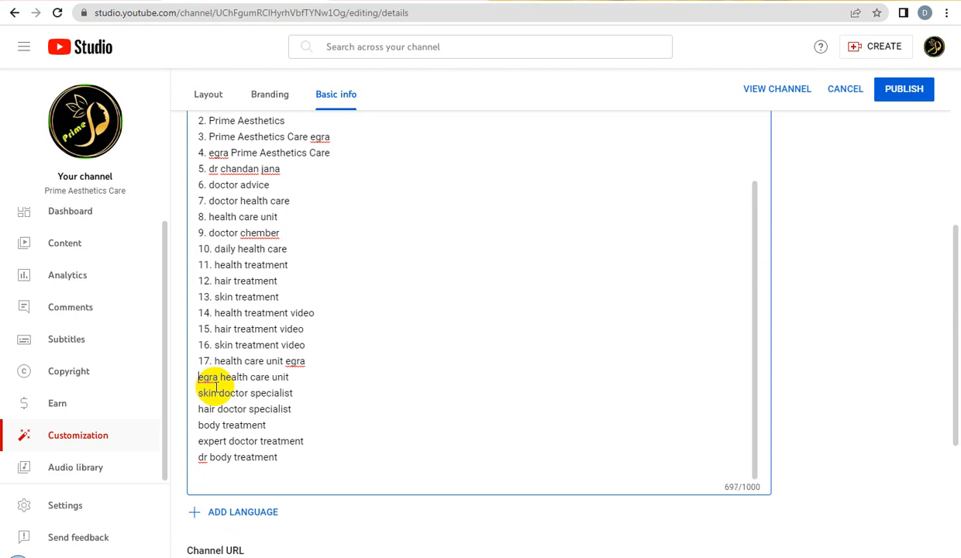
pyautogui.write('18.')
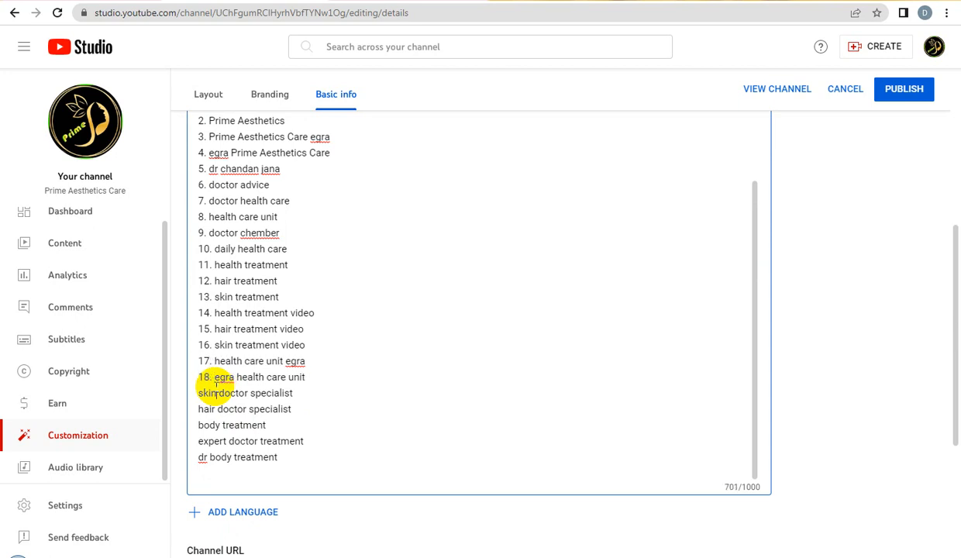
pyautogui.press('Left')
pyautogui.press('Left')
pyautogui.write('19.')
pyautogui.press('Down')
pyautogui.press('Left')
pyautogui.press('Left')
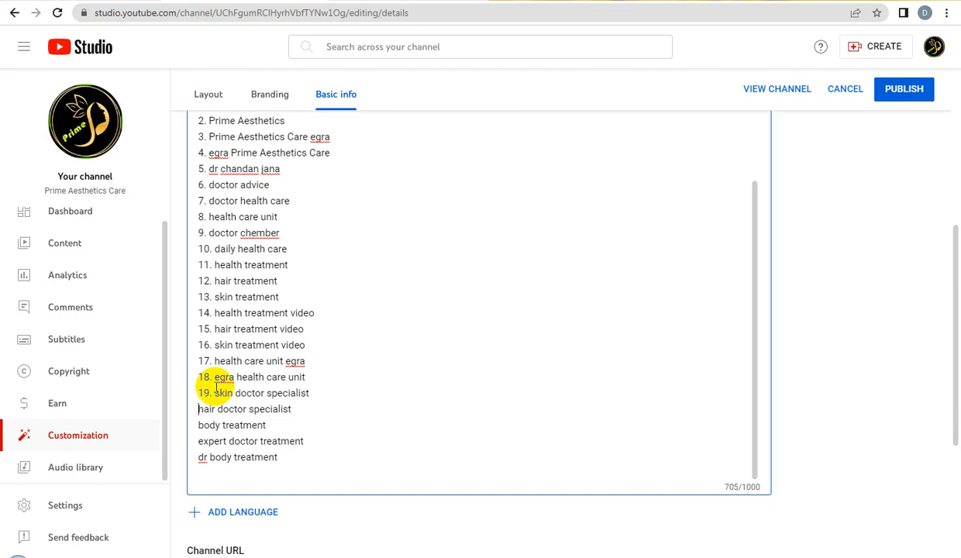
pyautogui.write('20.')
pyautogui.press('Down')
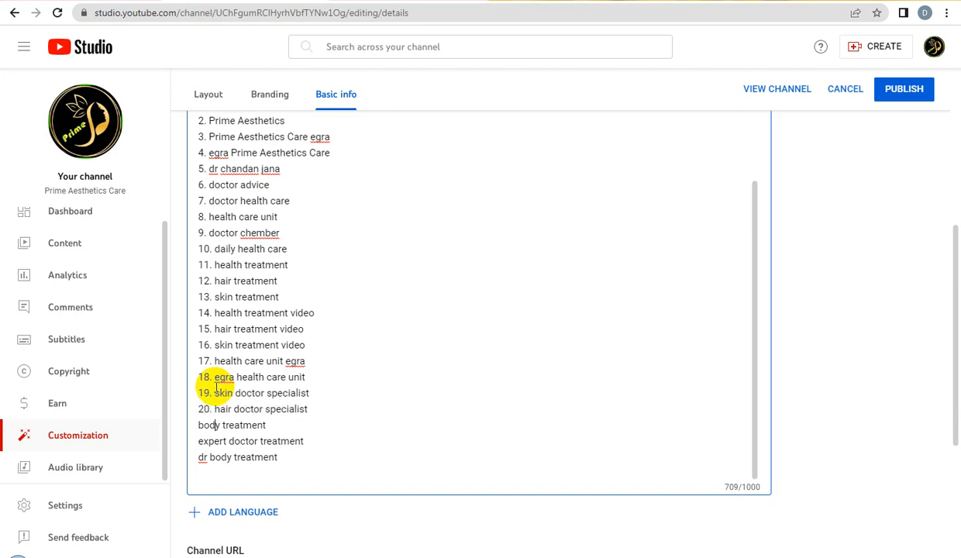
pyautogui.press('Left')
pyautogui.press('Left')
pyautogui.write('21.')
pyautogui.press('Down')
pyautogui.press('Left')
pyautogui.press('Left')
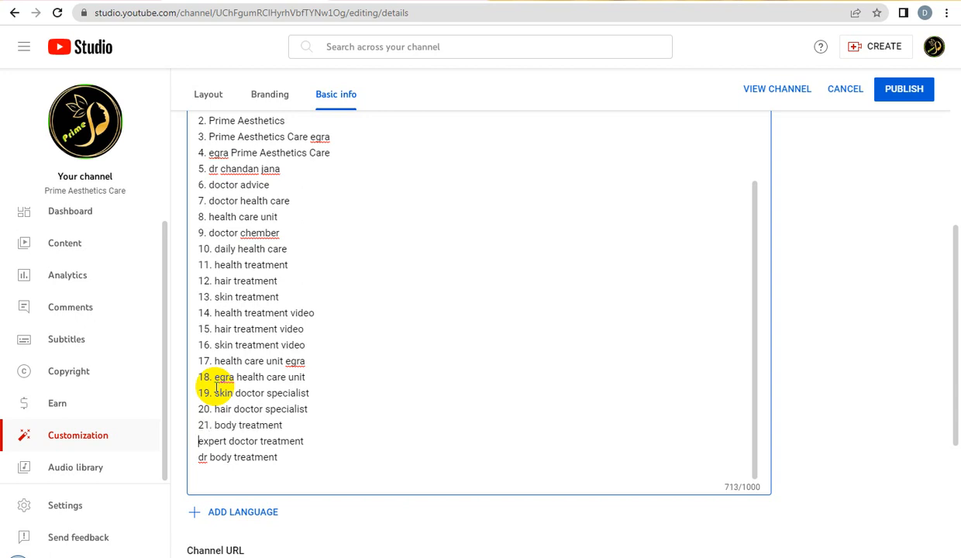
pyautogui.write('22.')
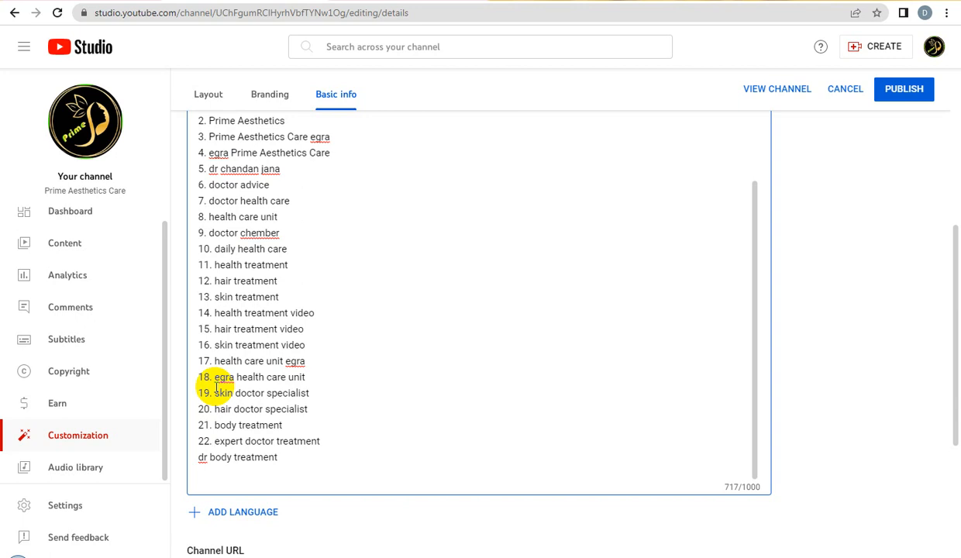
pyautogui.press('Left')
pyautogui.press('Left')
pyautogui.press('Left')
pyautogui.press('Left')
pyautogui.write('23.')
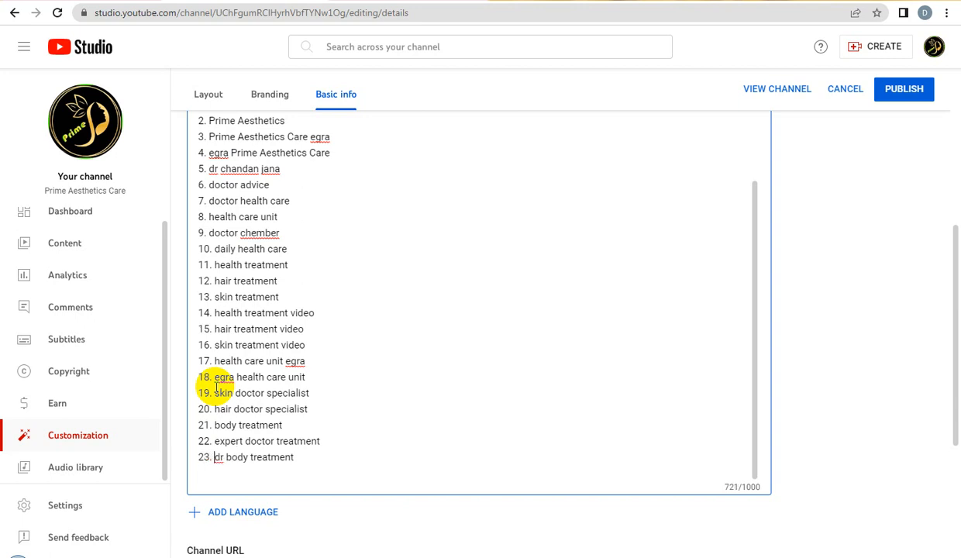
# Step: Change #healthcarevideo to #healthcarevideos and add the doctor's-name hashtag on a new line
pyautogui.scroll(10, 335, 298)
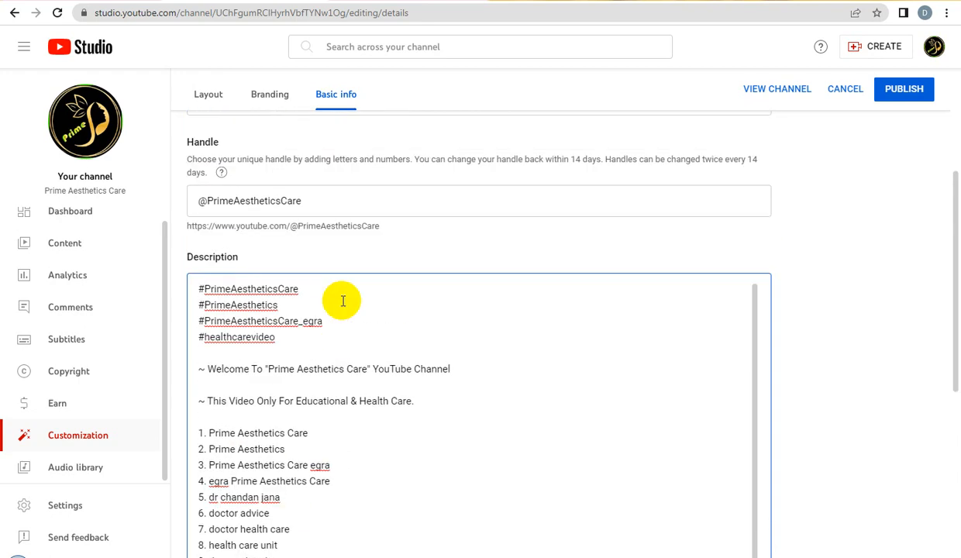
pyautogui.write('s ')
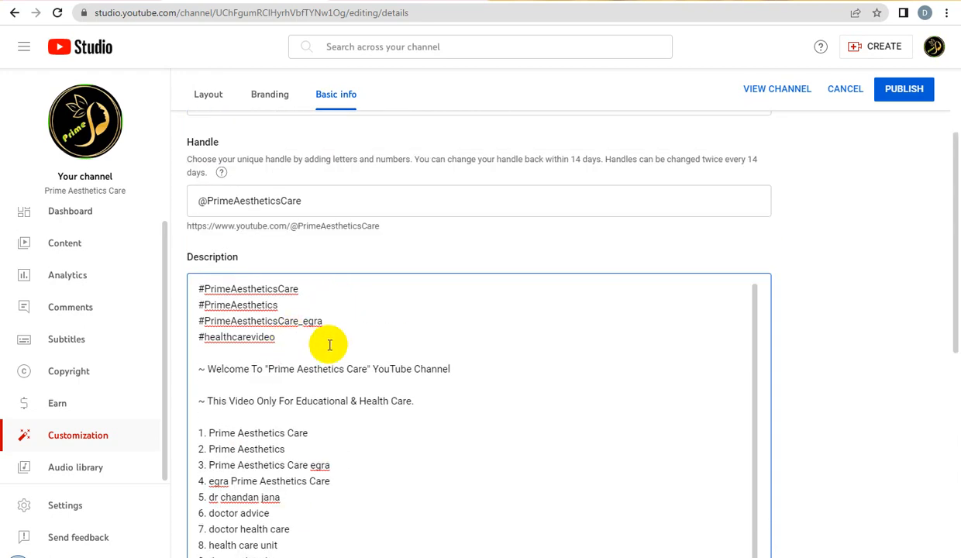
pyautogui.write('#')
pyautogui.press('Left')
pyautogui.press('Return')
pyautogui.press('Right')
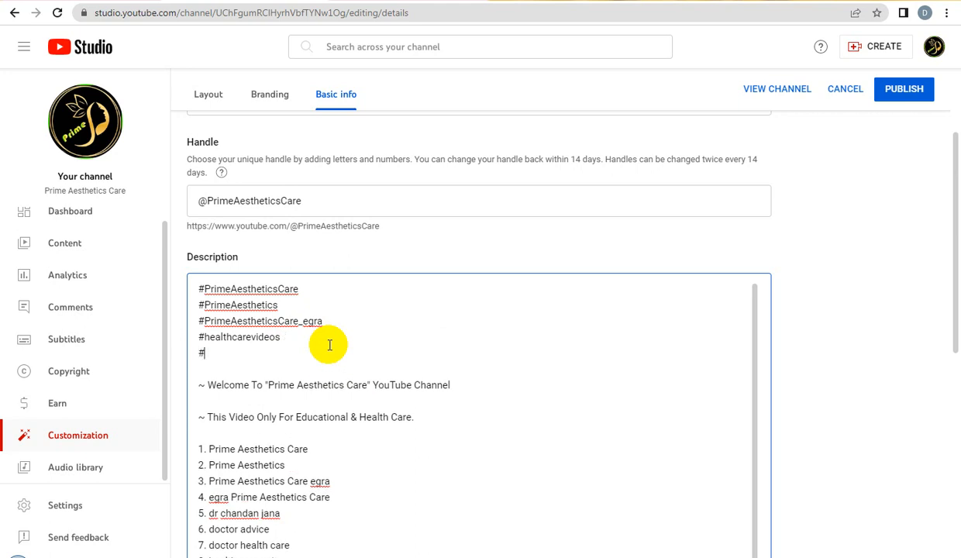
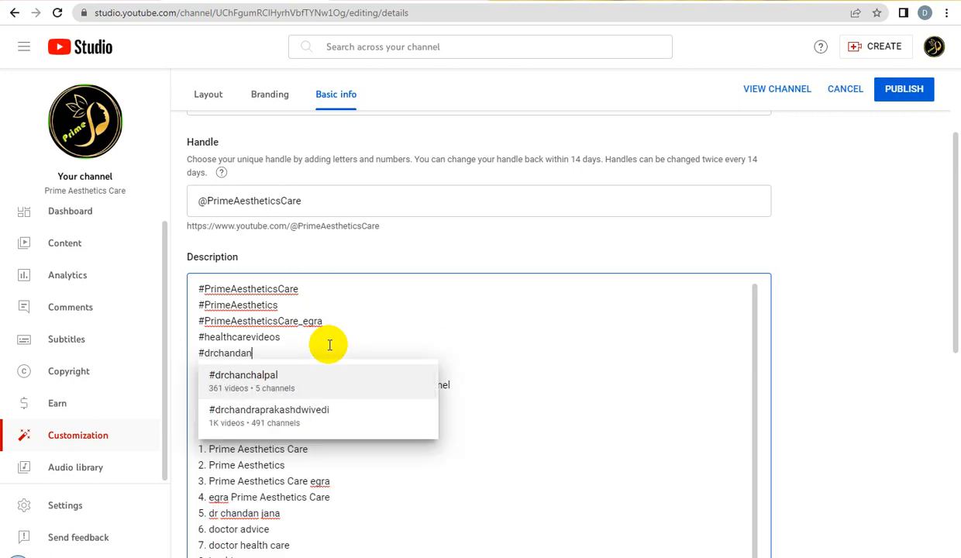
pyautogui.click(338, 324)
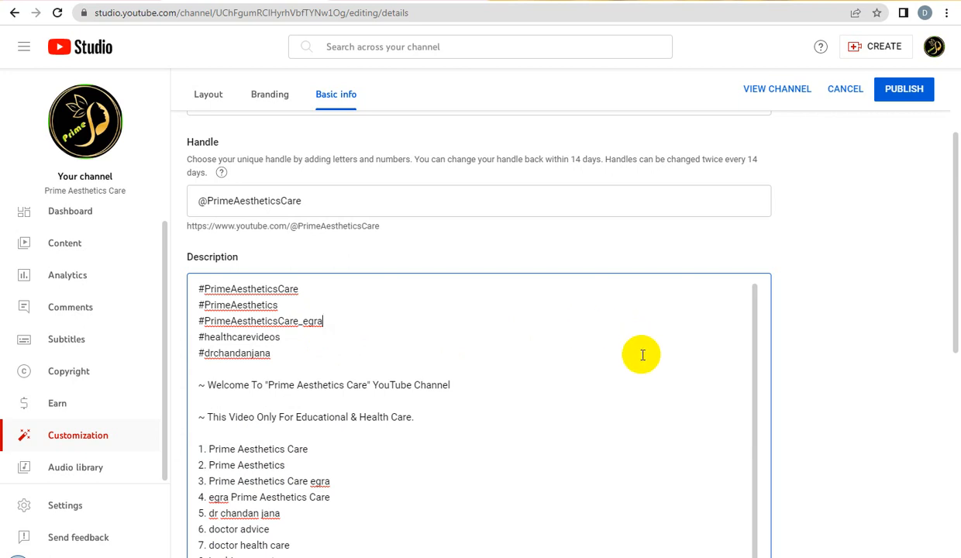
pyautogui.moveTo(273, 354); pyautogui.dragTo(200, 354)
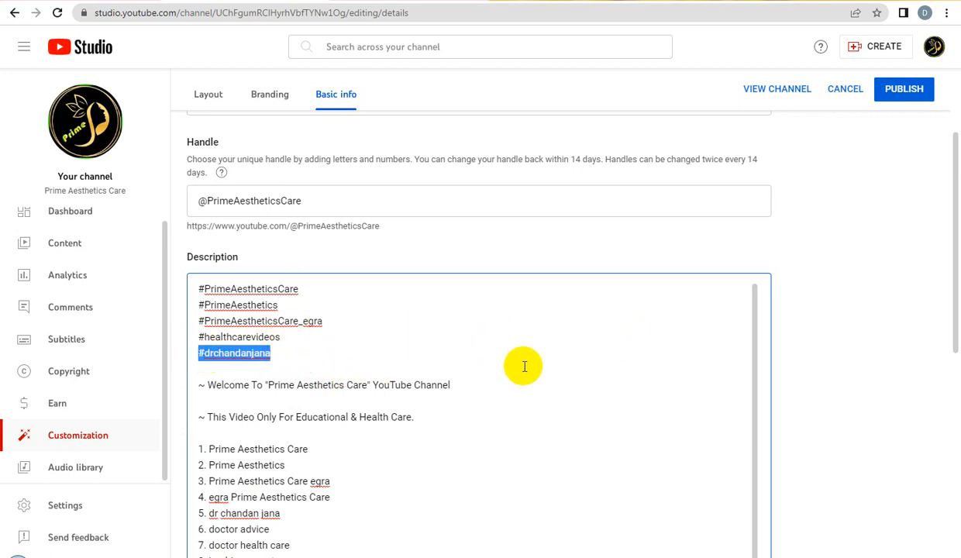
pyautogui.scroll(-6, 522, 368)
pyautogui.scroll(4, 587, 383)
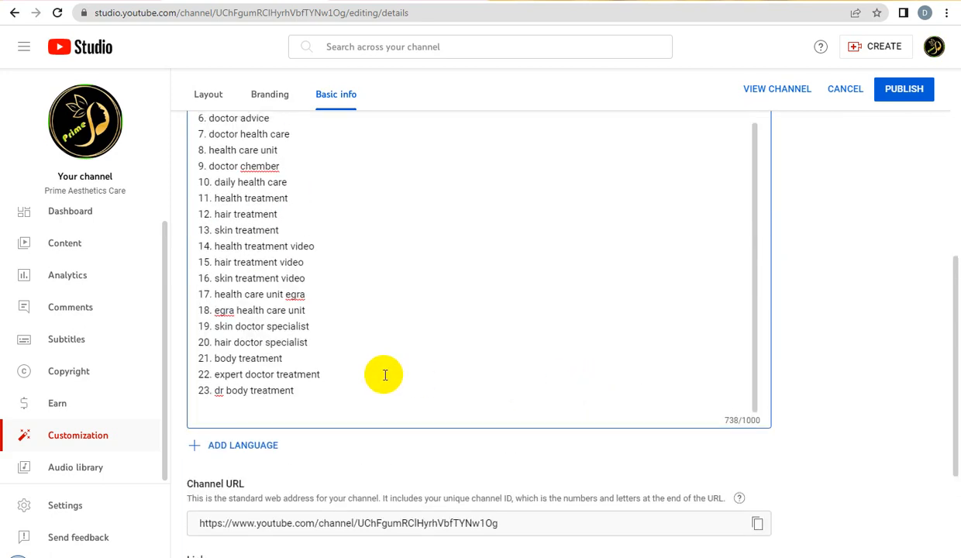
# Step: Below item 23, add the line '~ YouTube Video Marketing Course RP Online Business'
pyautogui.click(331, 392)
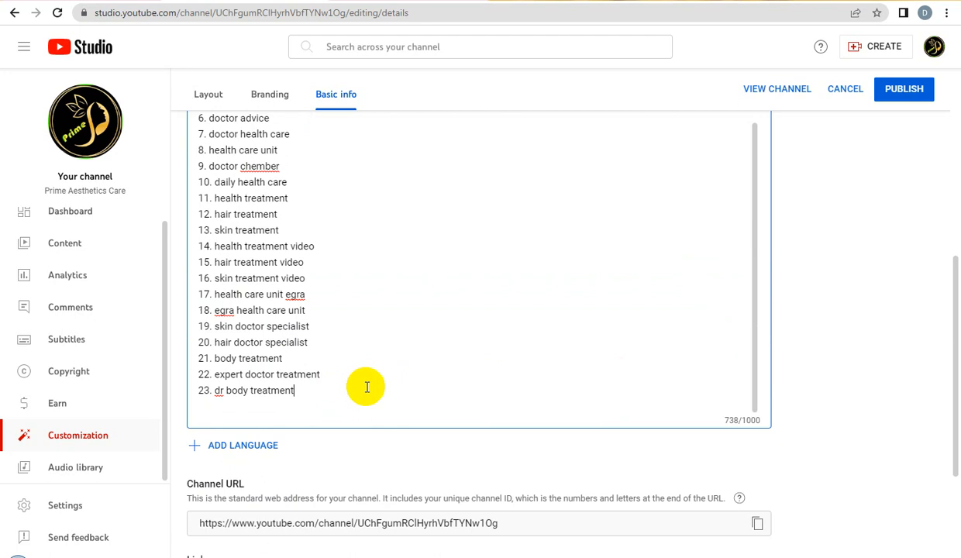
pyautogui.press('Return')
pyautogui.press('Return')
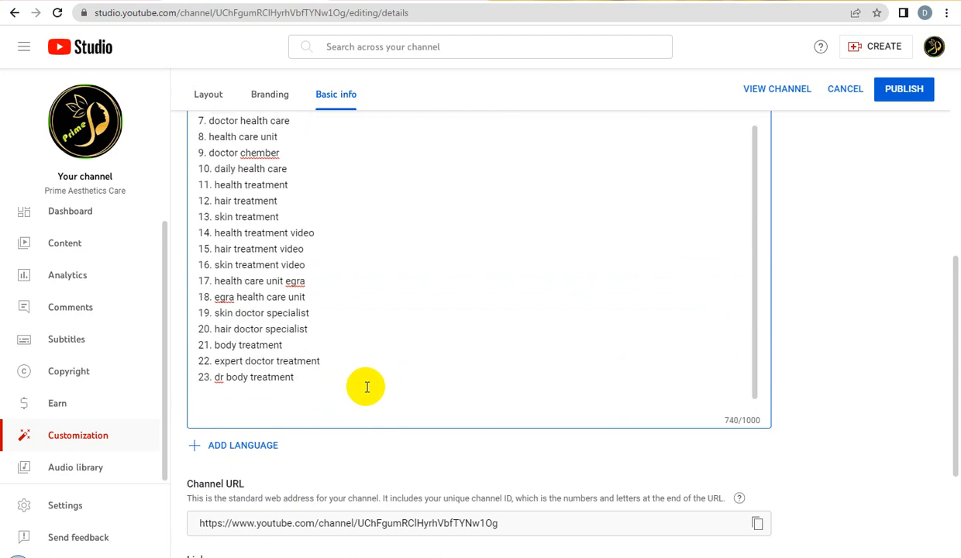
pyautogui.write('~ YouTube Video Marke')
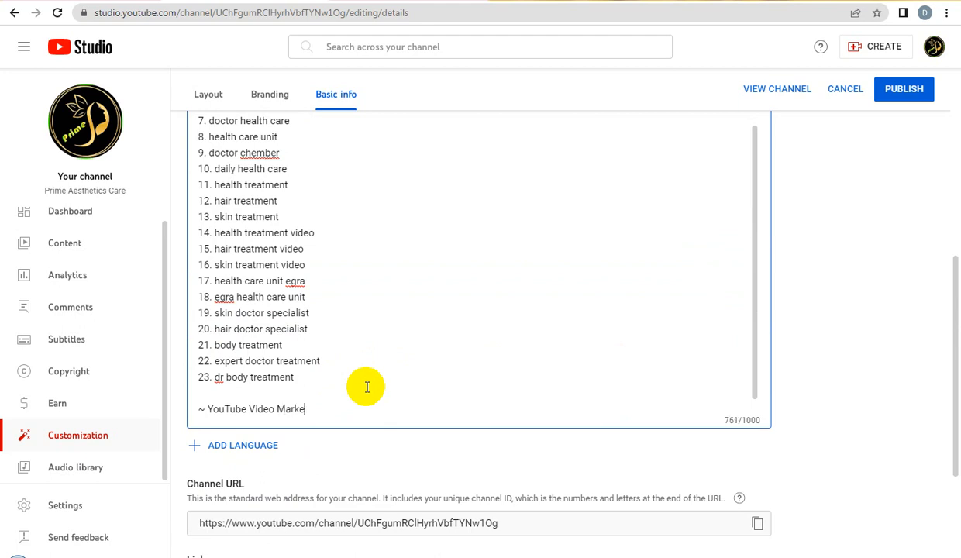
pyautogui.write('ting Course :')
pyautogui.write('RP On')
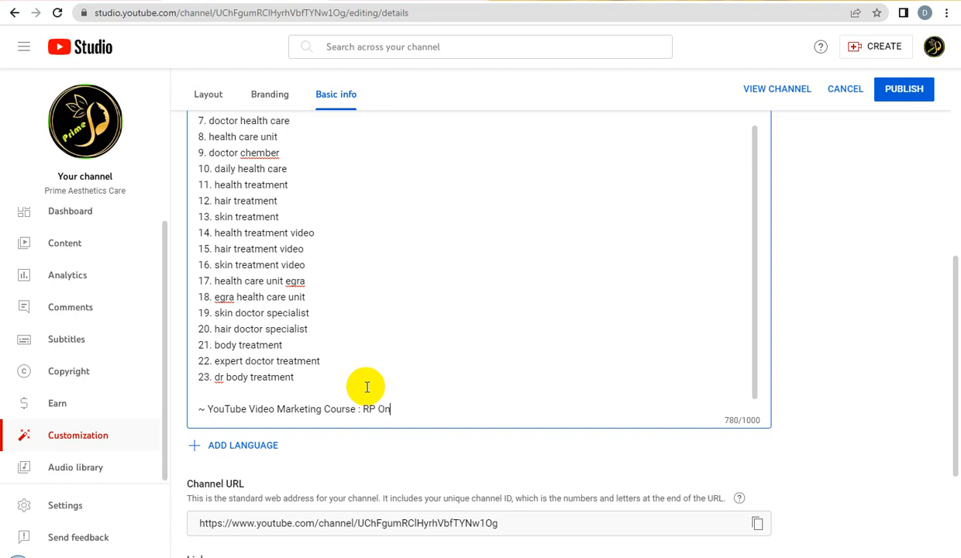
pyautogui.write('line Business')
# Step: Add a WhatsApp contact line with phone number and office location, then publish
pyautogui.press('Return')
pyautogui.write('~')
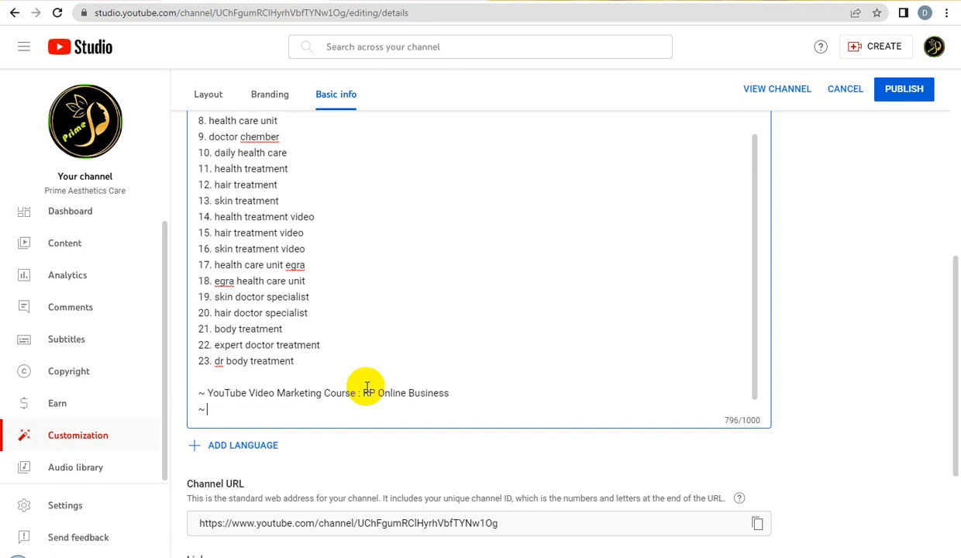
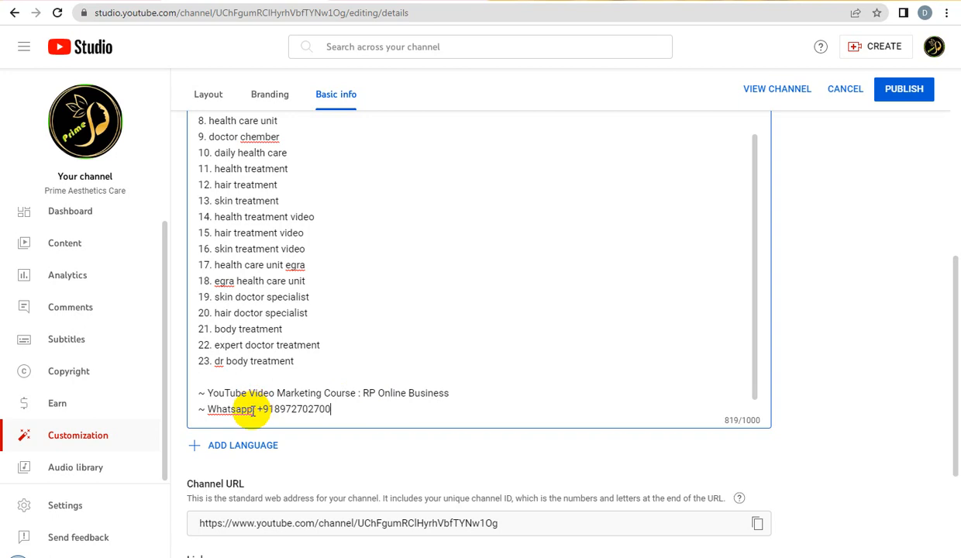
pyautogui.write(' Message:')
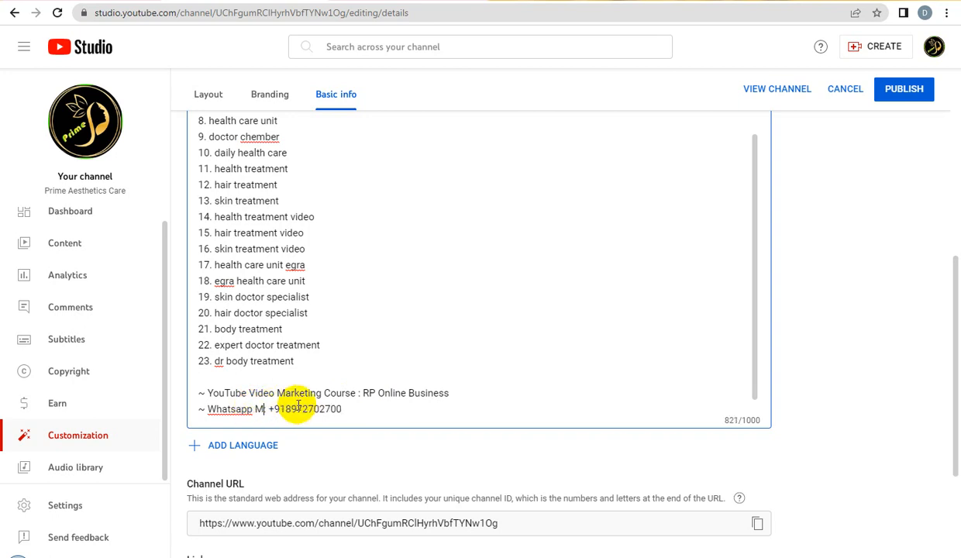
pyautogui.click(390, 407)
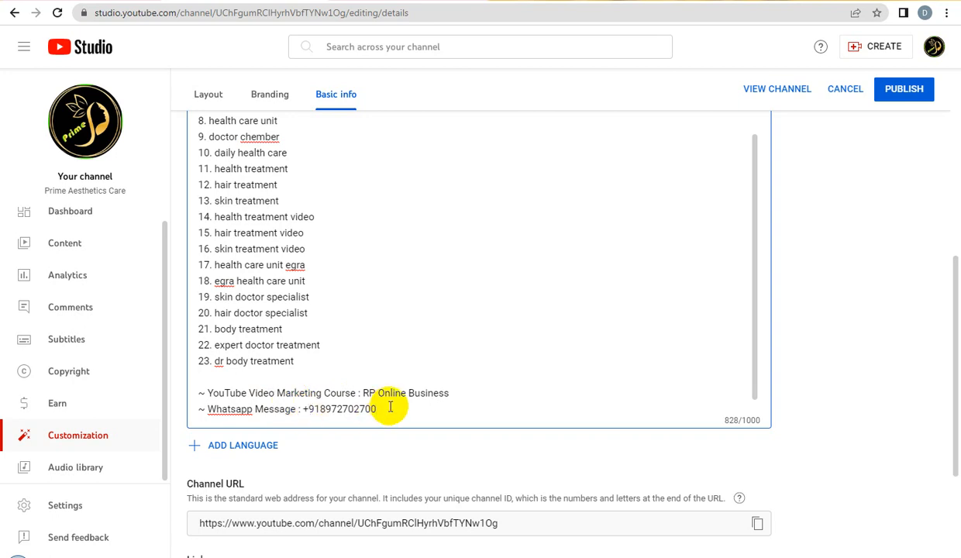
pyautogui.write('(Office: Egra, Purba M')
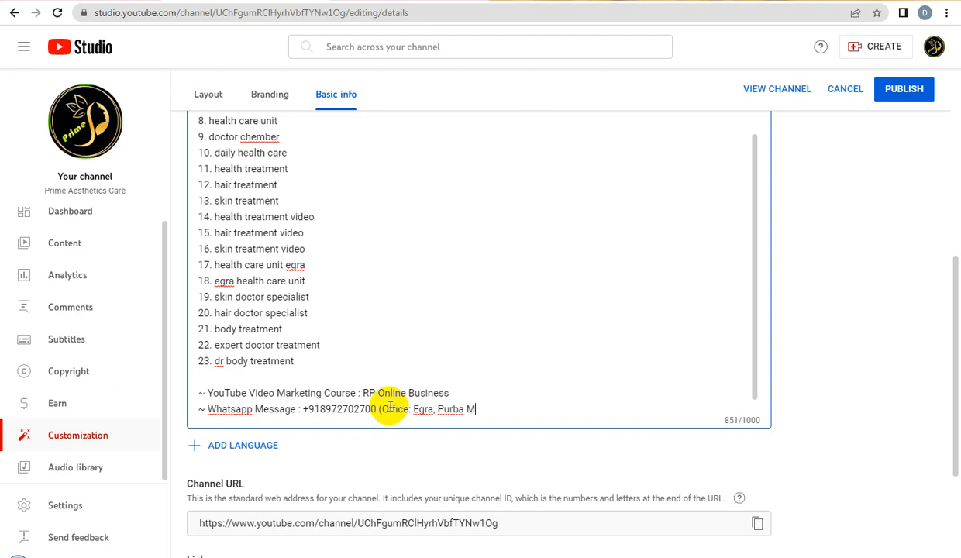
pyautogui.write('edinipur, West Bengal')
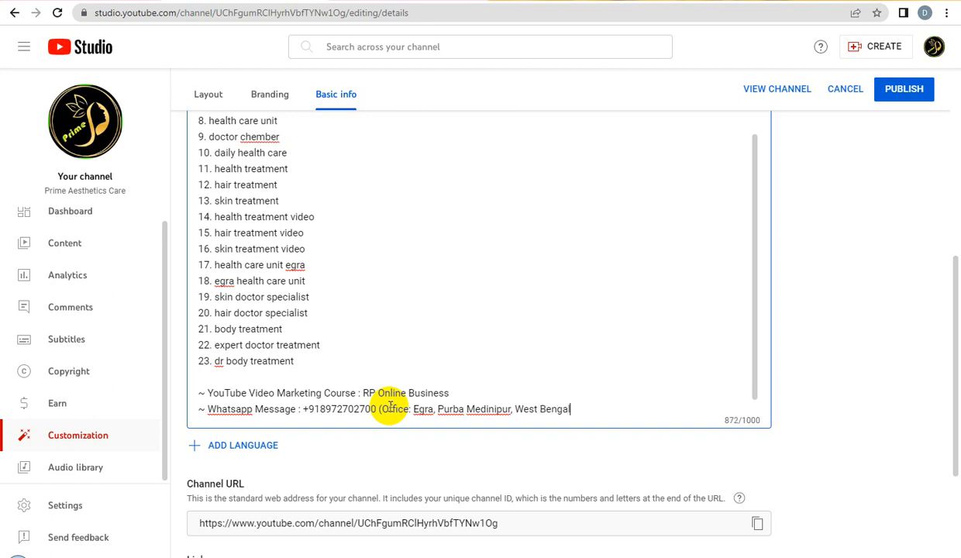
pyautogui.write(')')
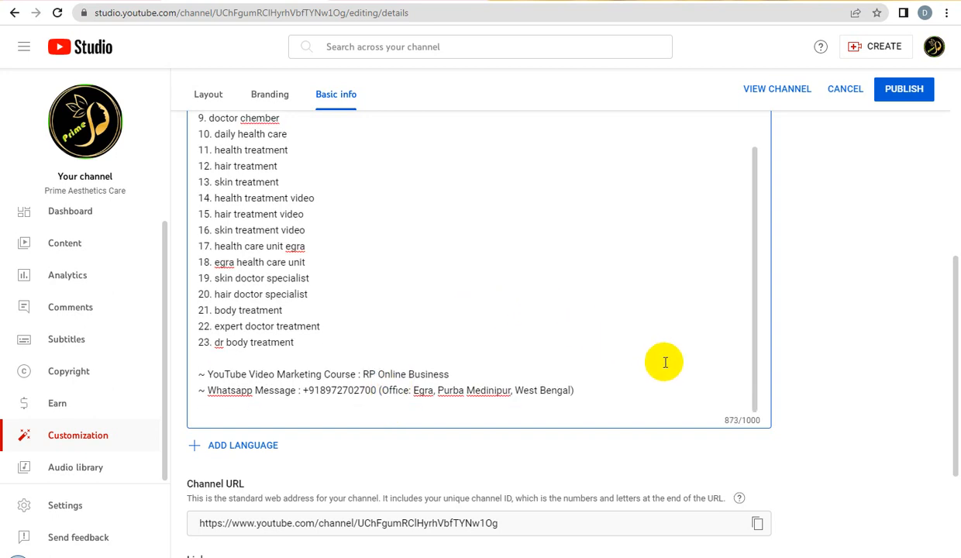
pyautogui.scroll(3, 666, 359)
pyautogui.scroll(3, 684, 354)
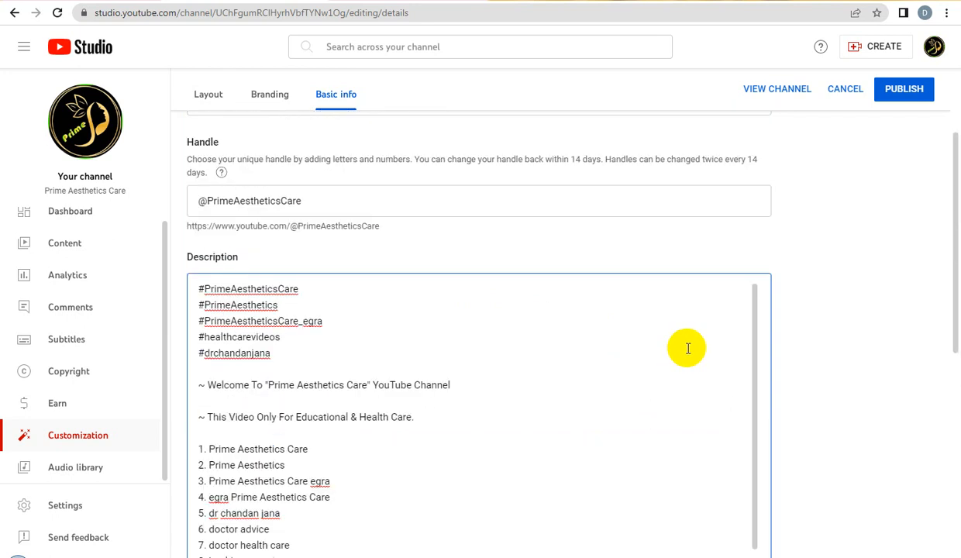
pyautogui.click(904, 90)
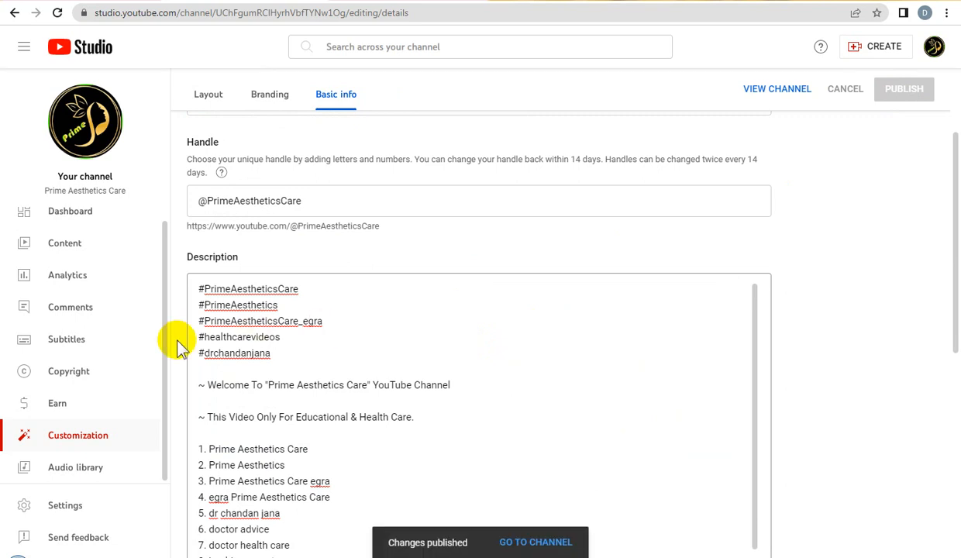
# Step: Add the doctor's-name hashtag on a new line after #healthcarevideo in upload defaults and save
pyautogui.click(68, 505)
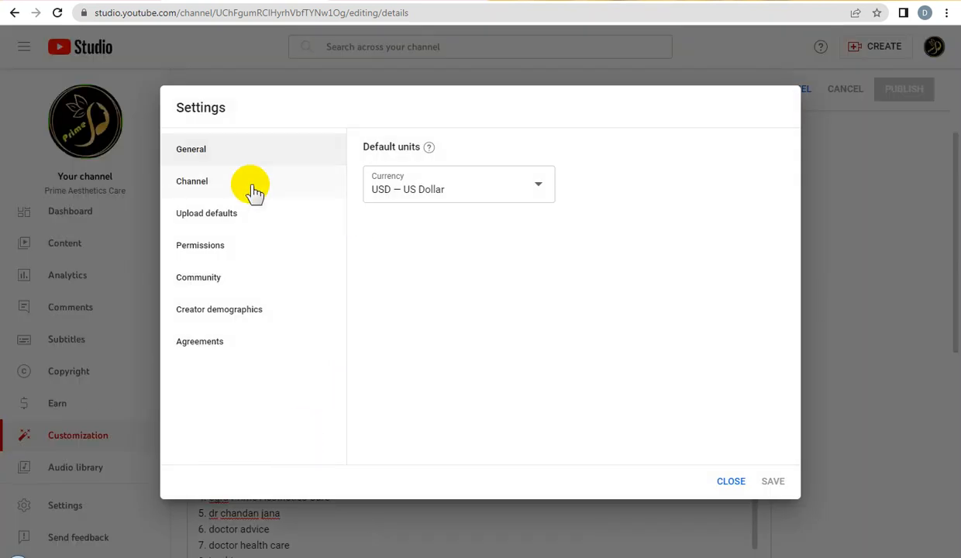
pyautogui.click(232, 219)
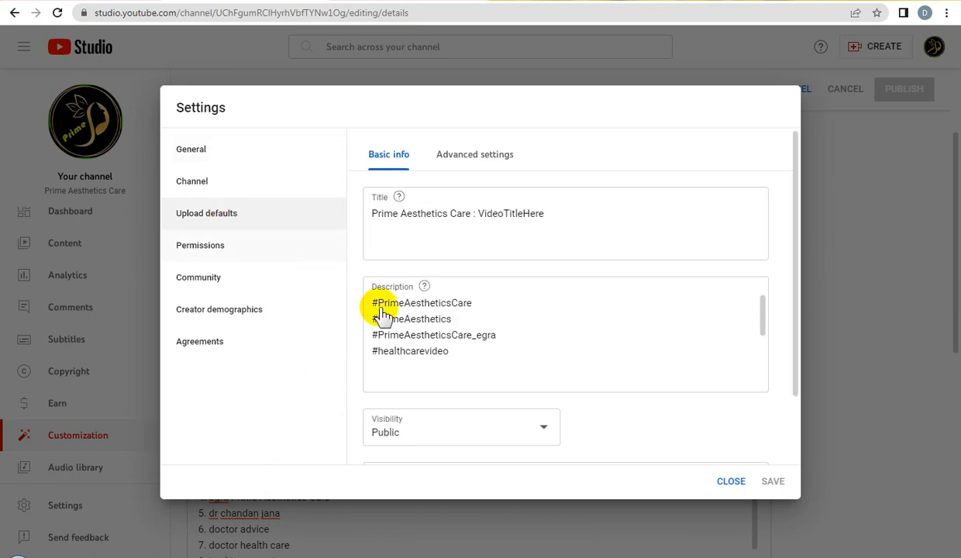
pyautogui.click(467, 352)
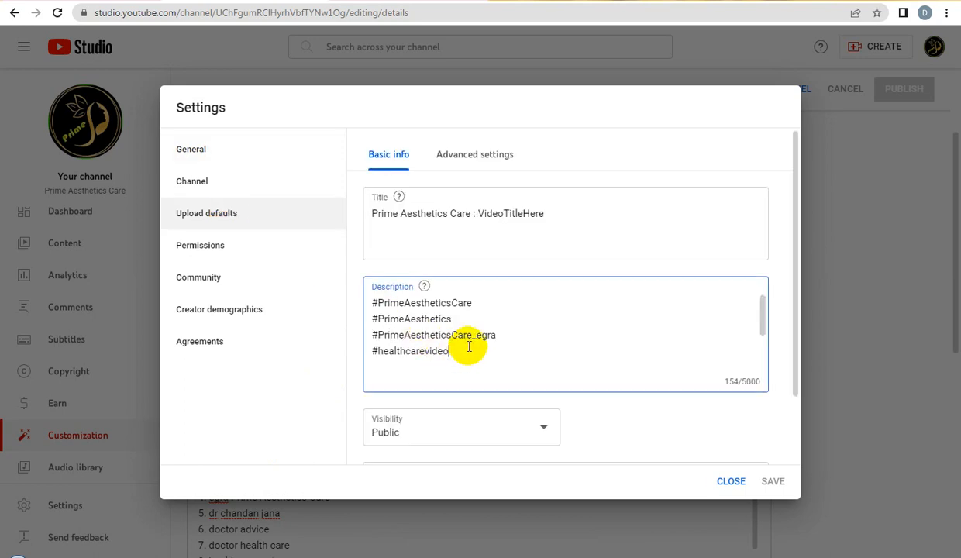
pyautogui.press('Return')
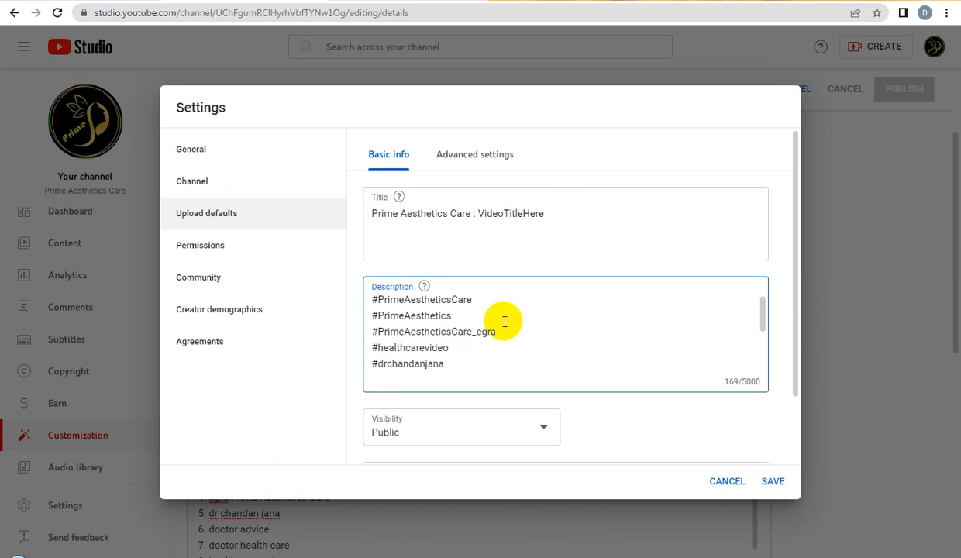
pyautogui.click(784, 483)
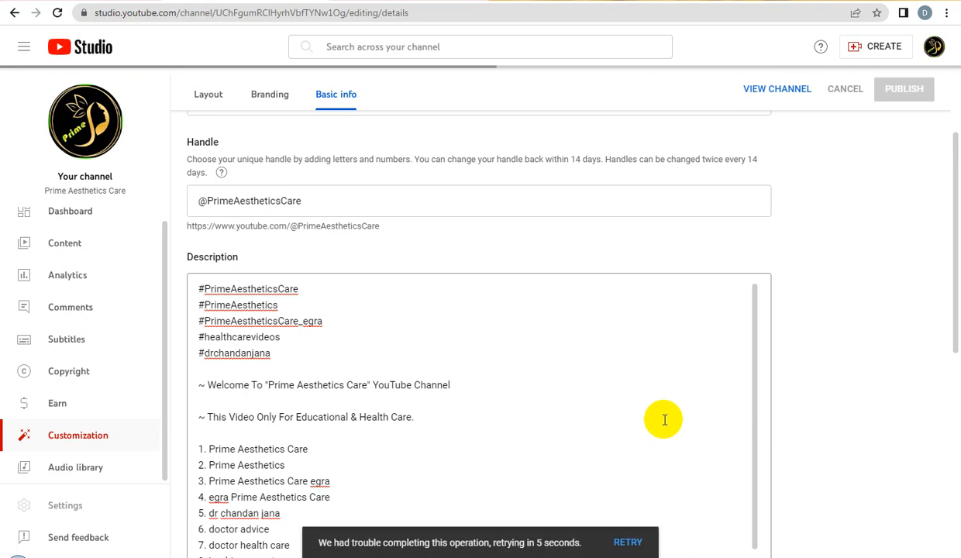
pyautogui.click(640, 542)
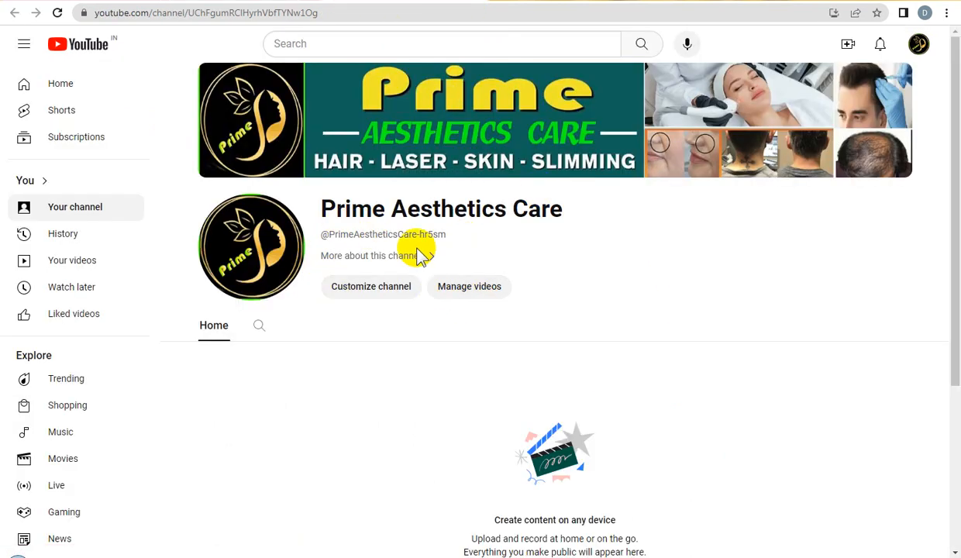
# Step: Reload the Prime Aesthetics Care channel page and open 'More about this channel' to view its About details
pyautogui.rightClick(555, 239)
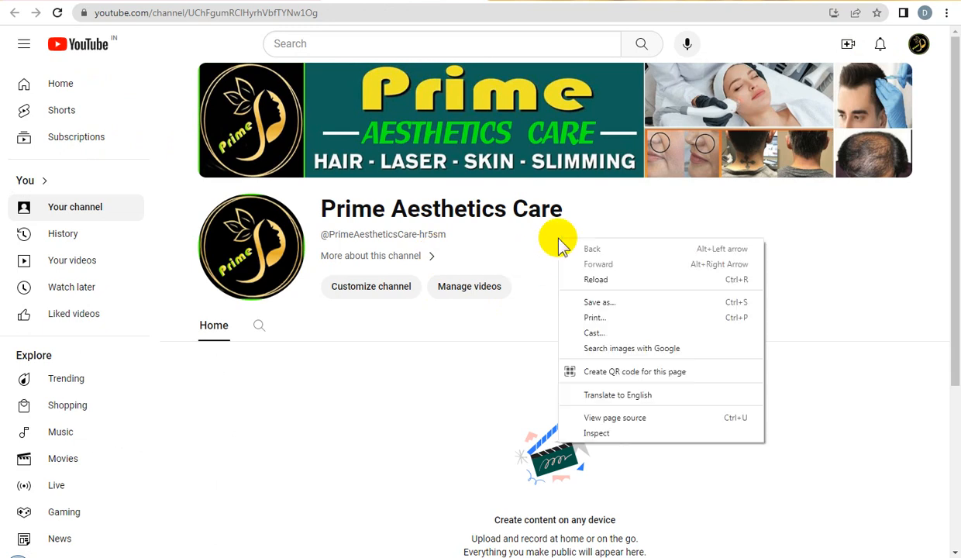
pyautogui.click(599, 281)
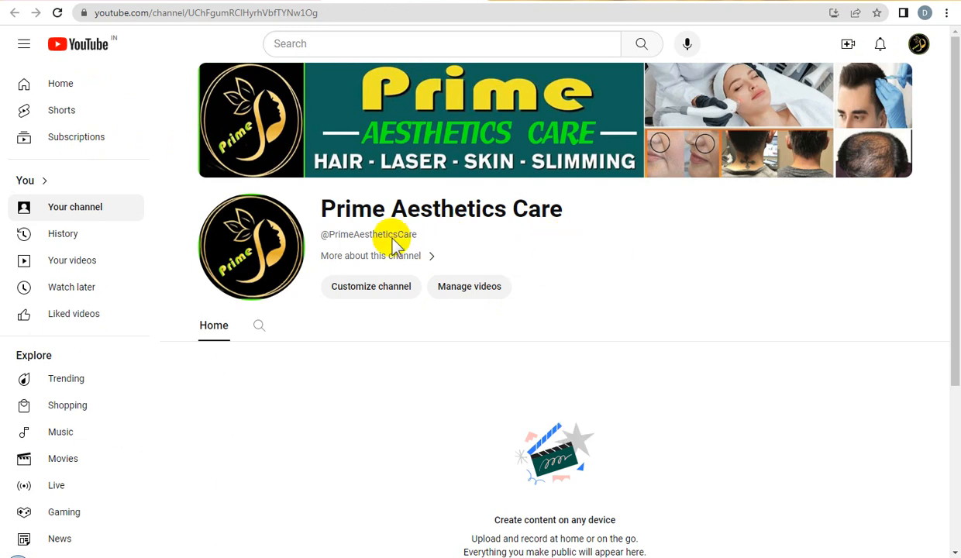
pyautogui.click(431, 258)
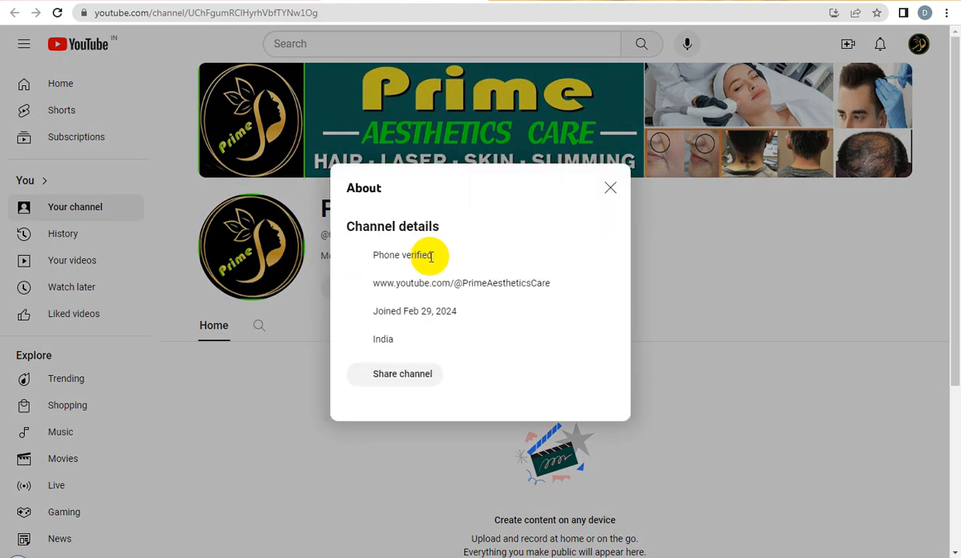